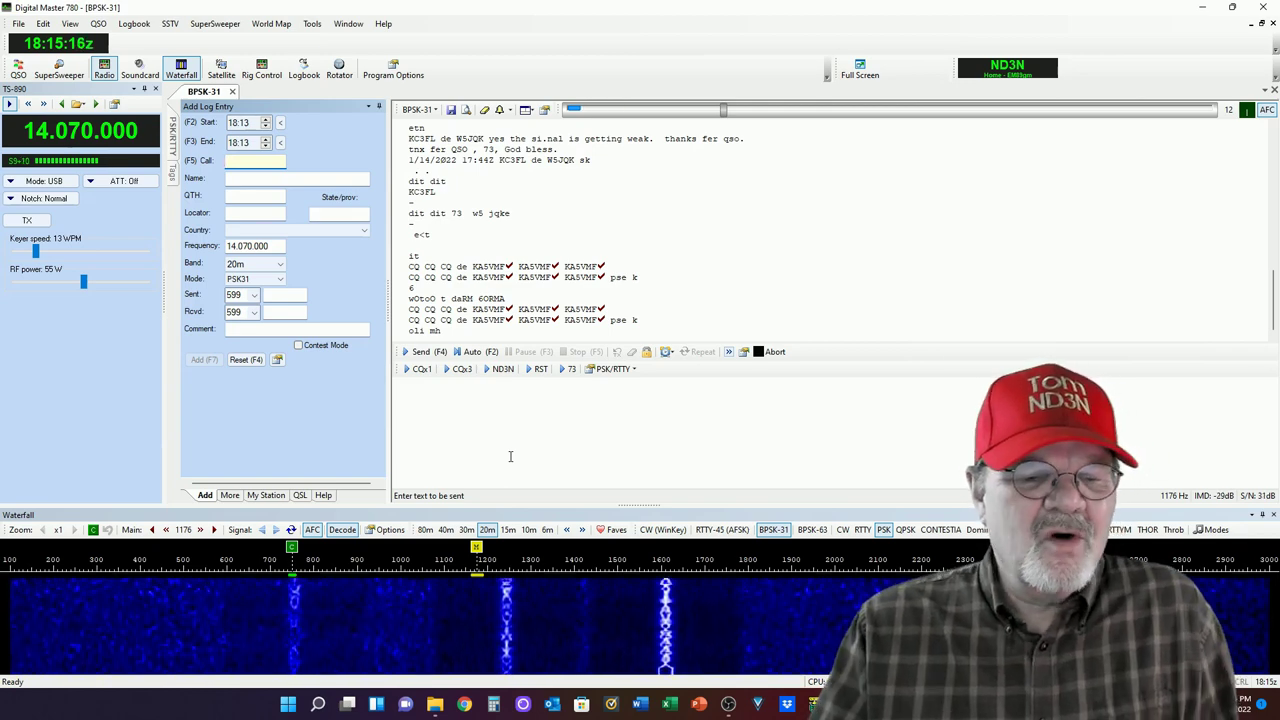
Step: Create a new macro in the PSK/RTTY macro set and set it to send immediately
click(621, 372)
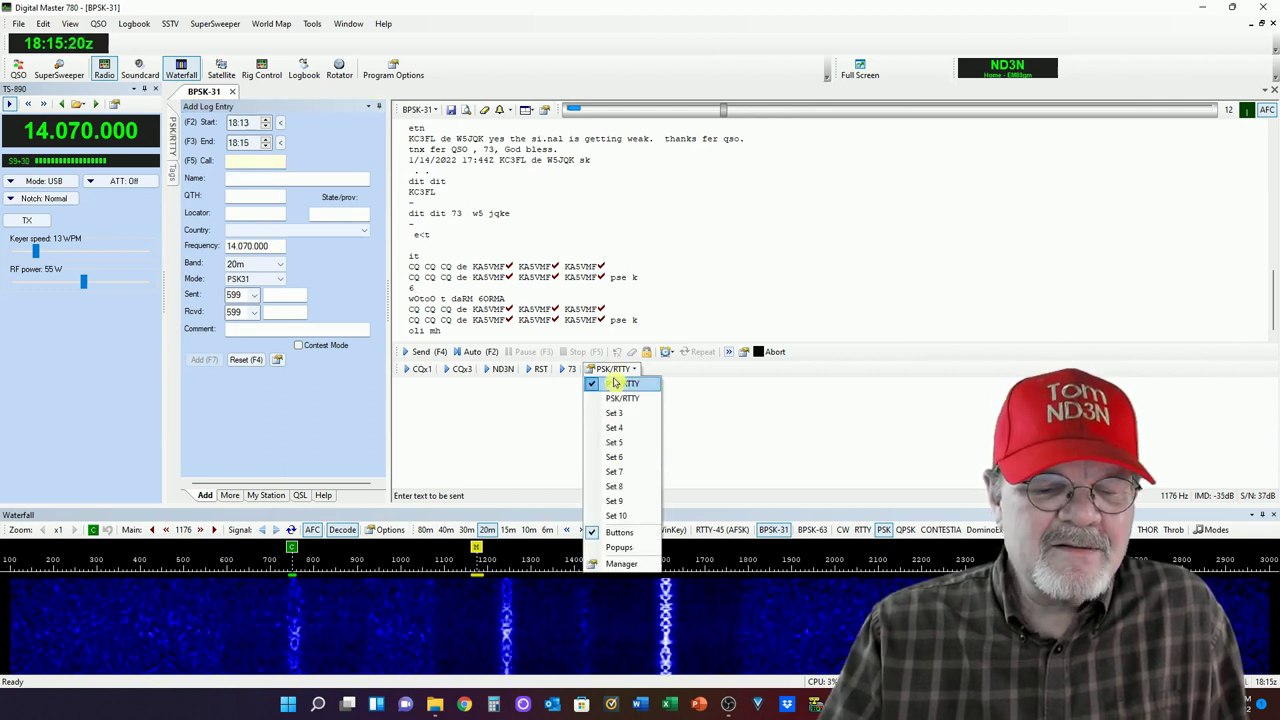
click(616, 565)
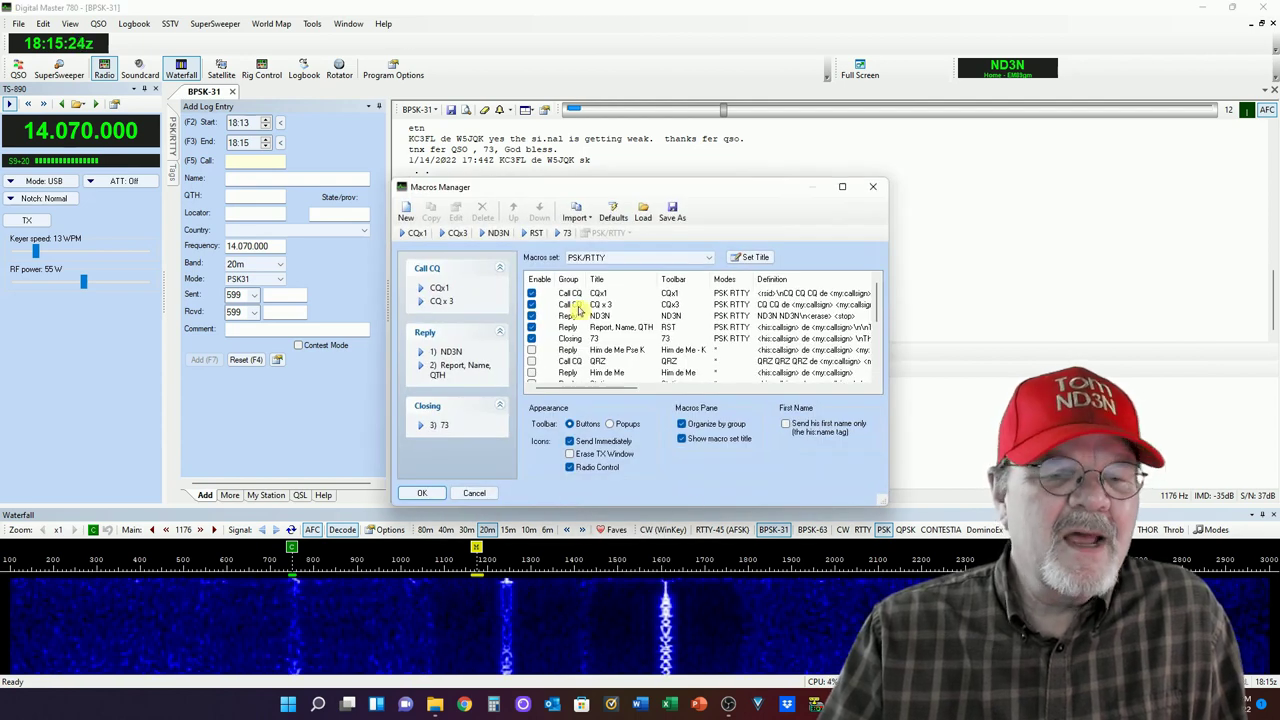
click(406, 212)
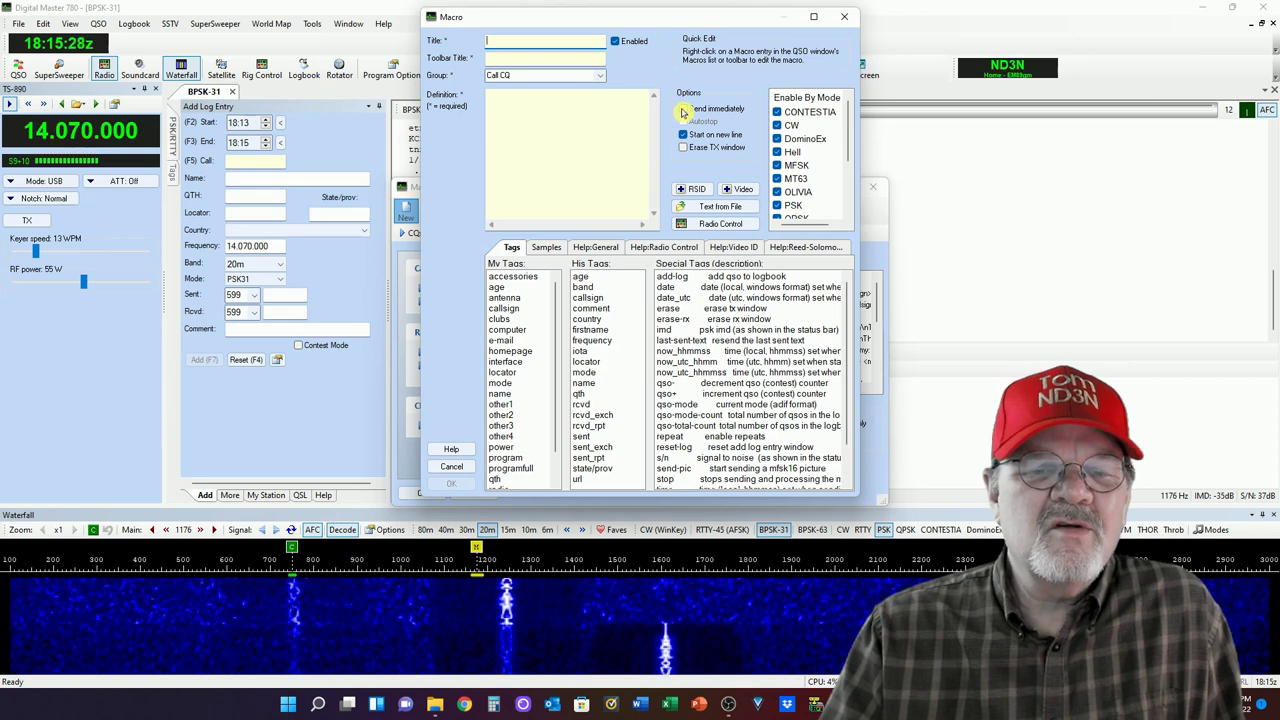
click(683, 109)
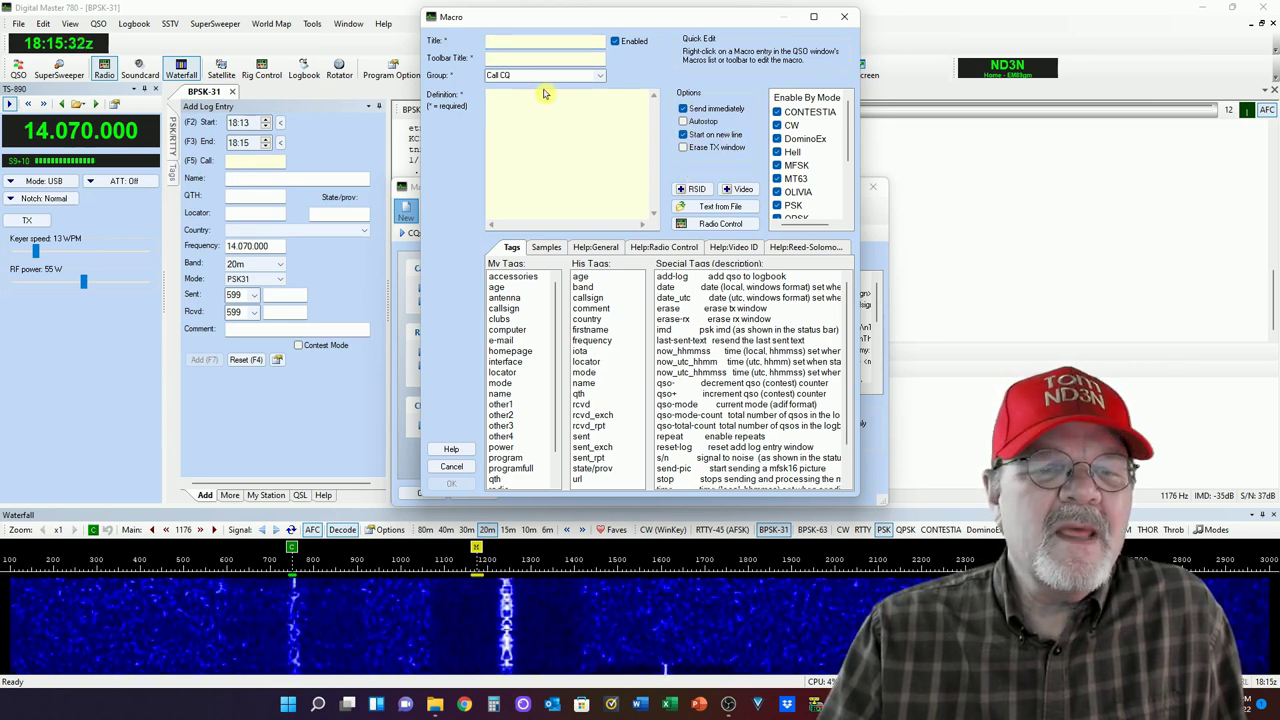
Step: Title the macro "Station Brag" and give it the toolbar title "Brag"
click(514, 41)
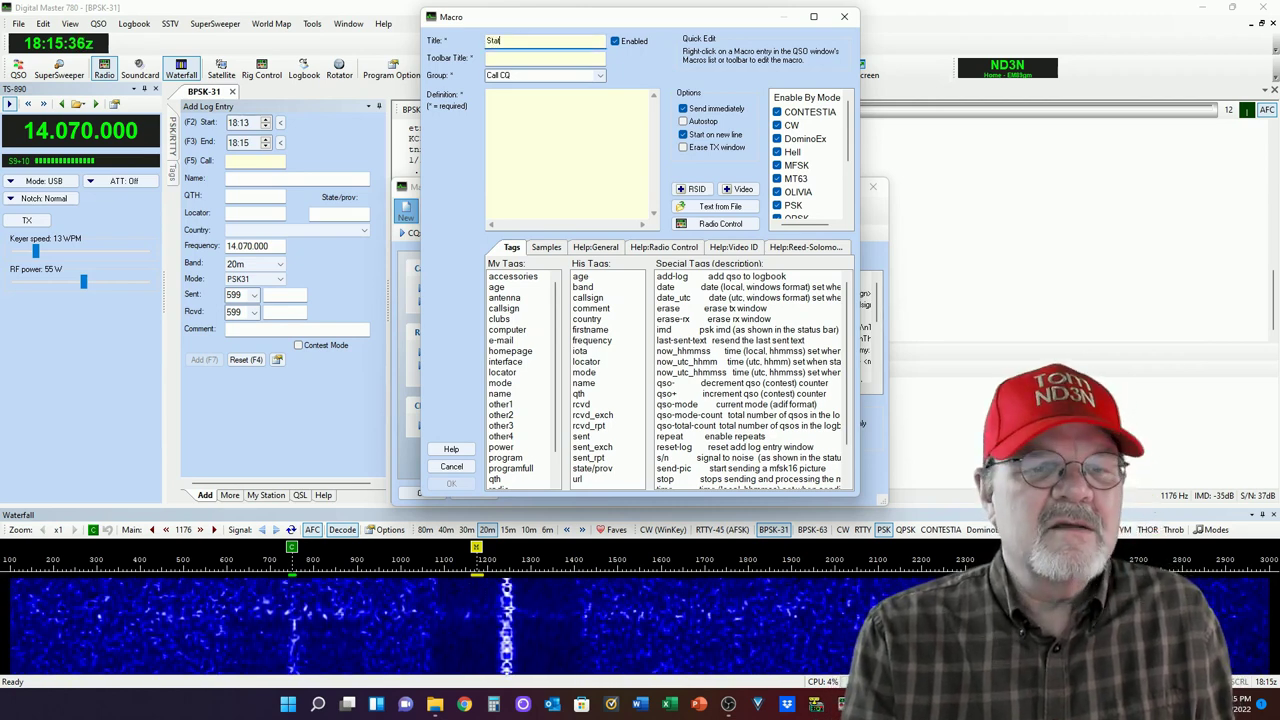
text(Station Bi)
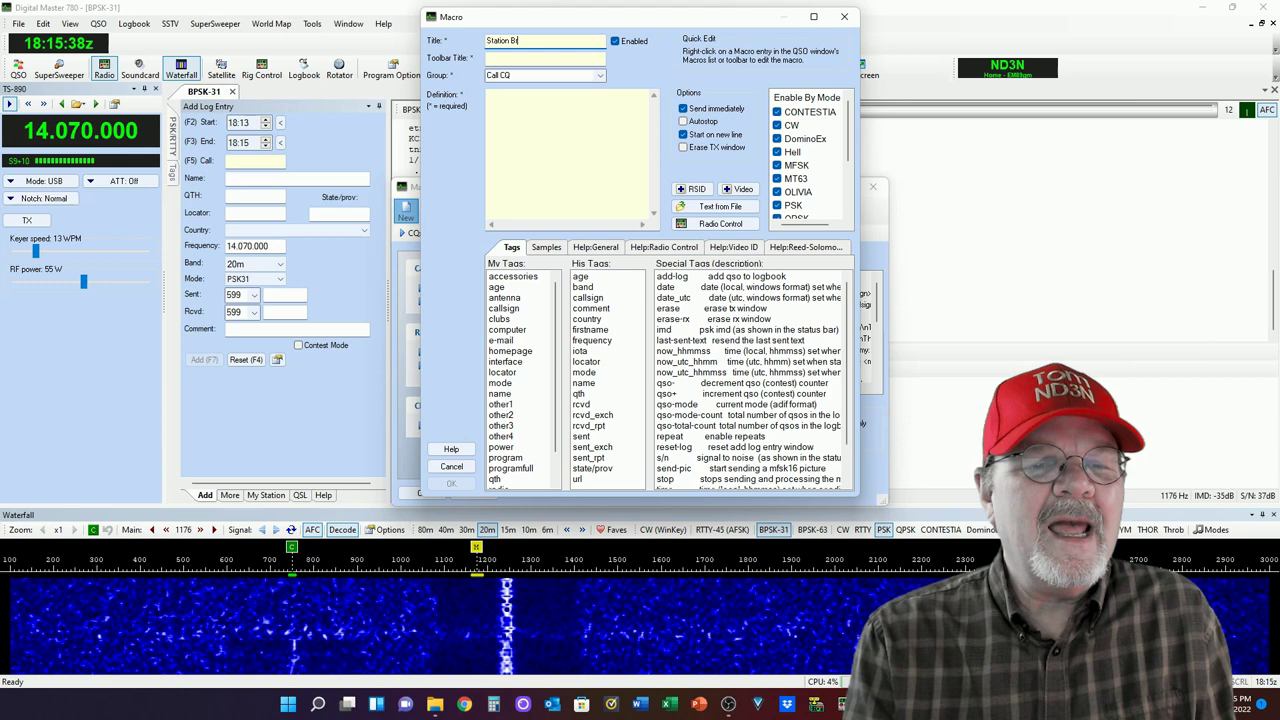
text(ag)
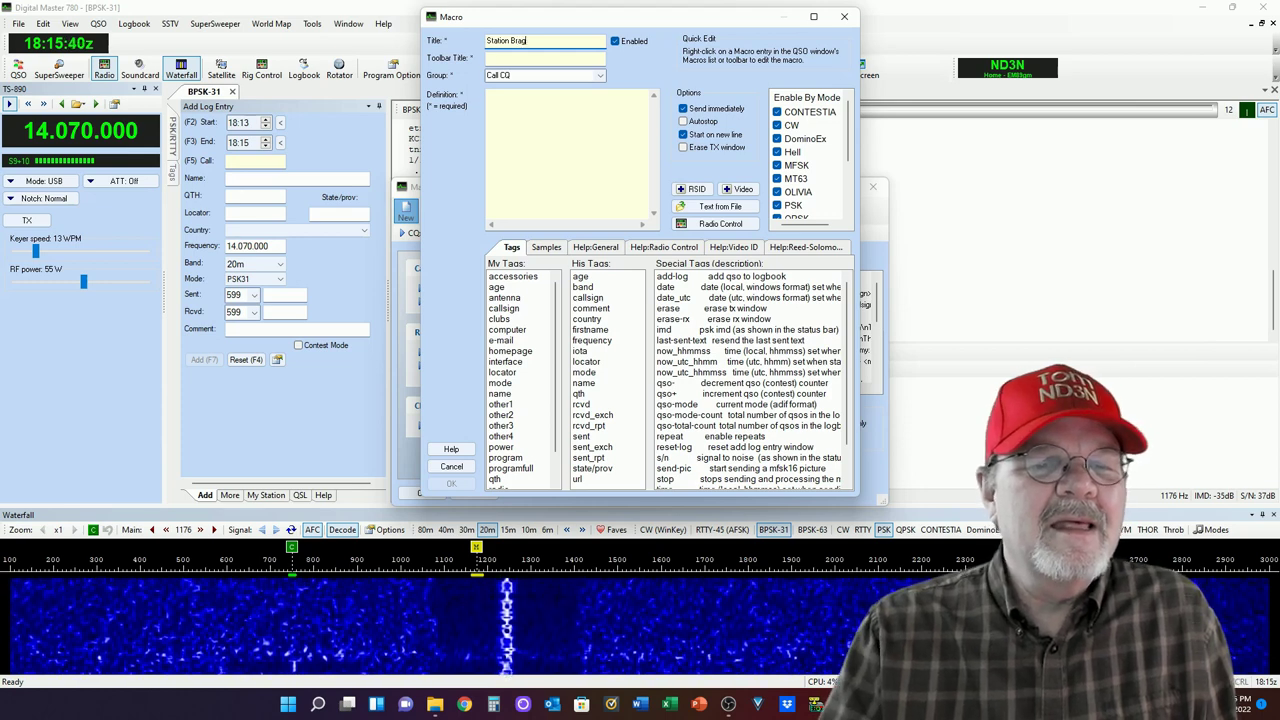
key(Tab)
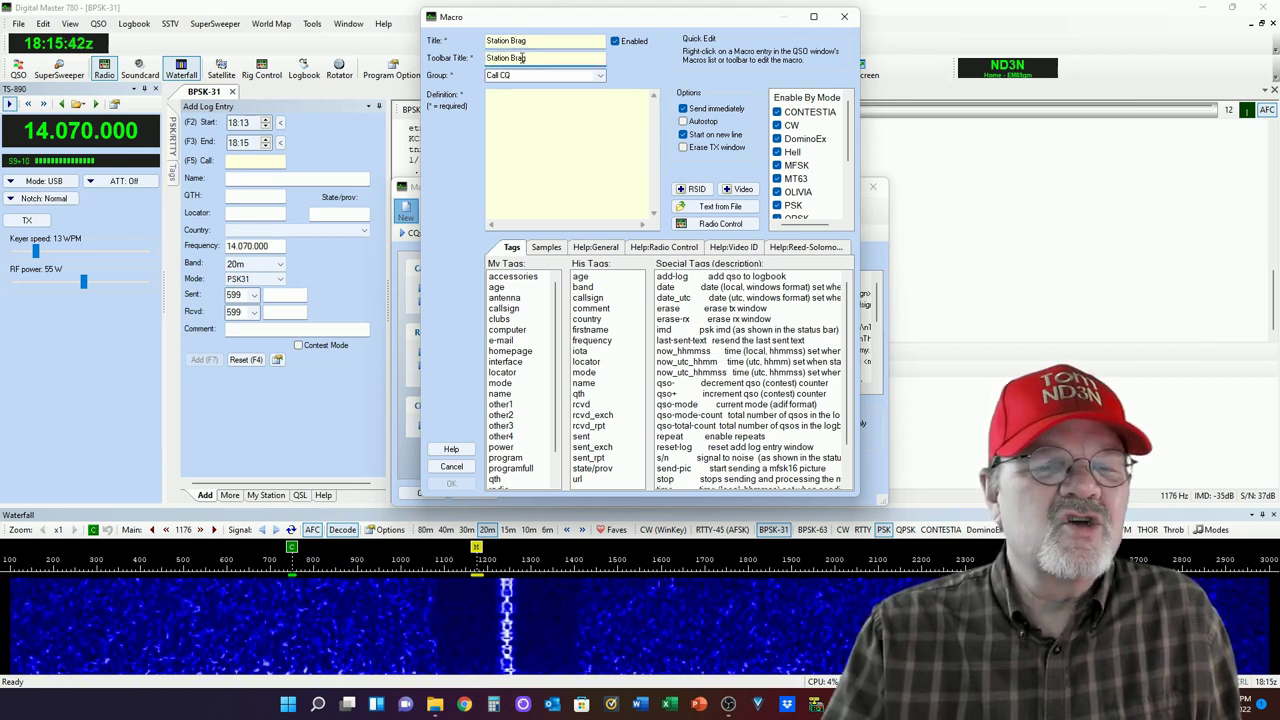
drag(529, 59, 486, 59)
text(B)
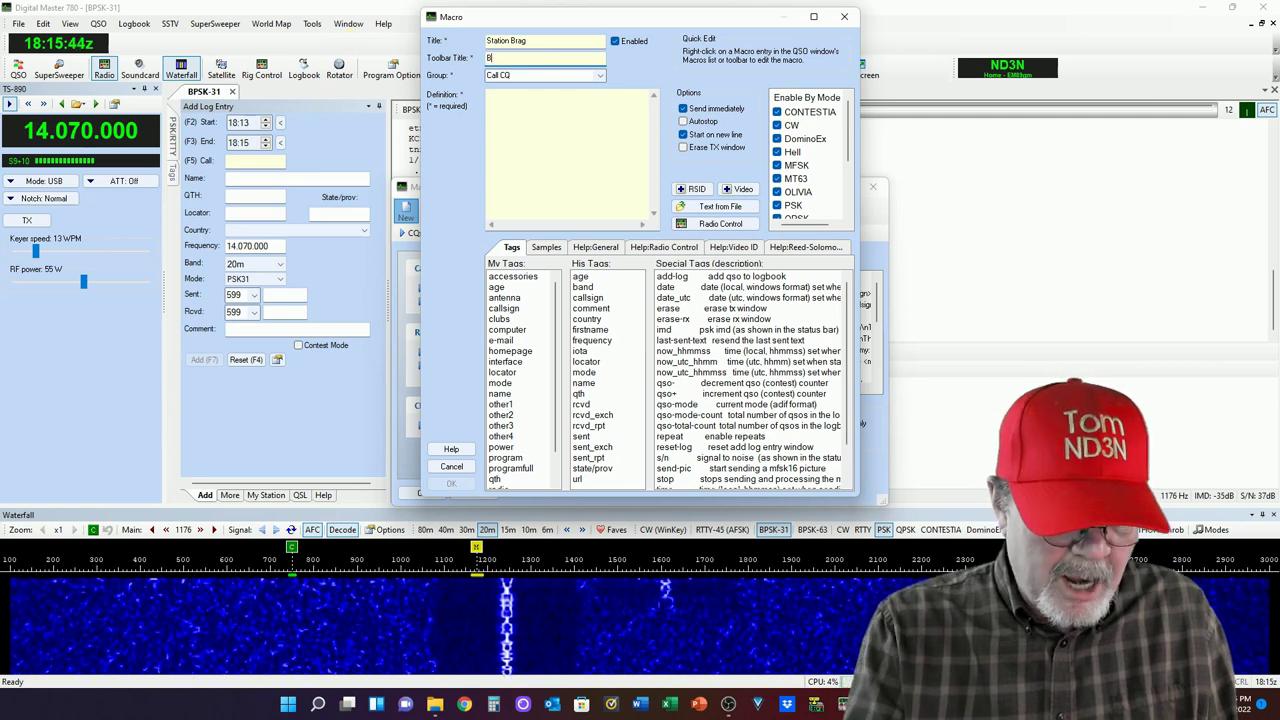
text(rag)
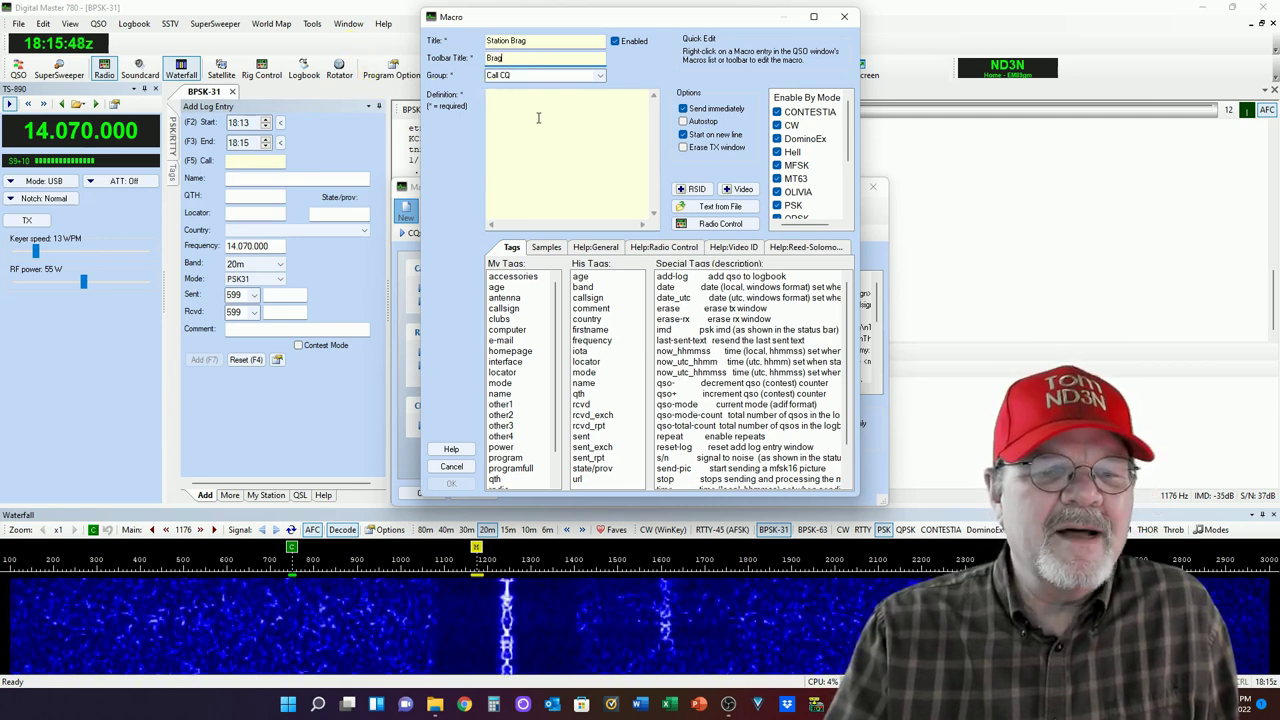
Step: Begin the macro definition with the line "<his:callsign> de <my:callsign>", inserting both callsigns as tags
click(536, 112)
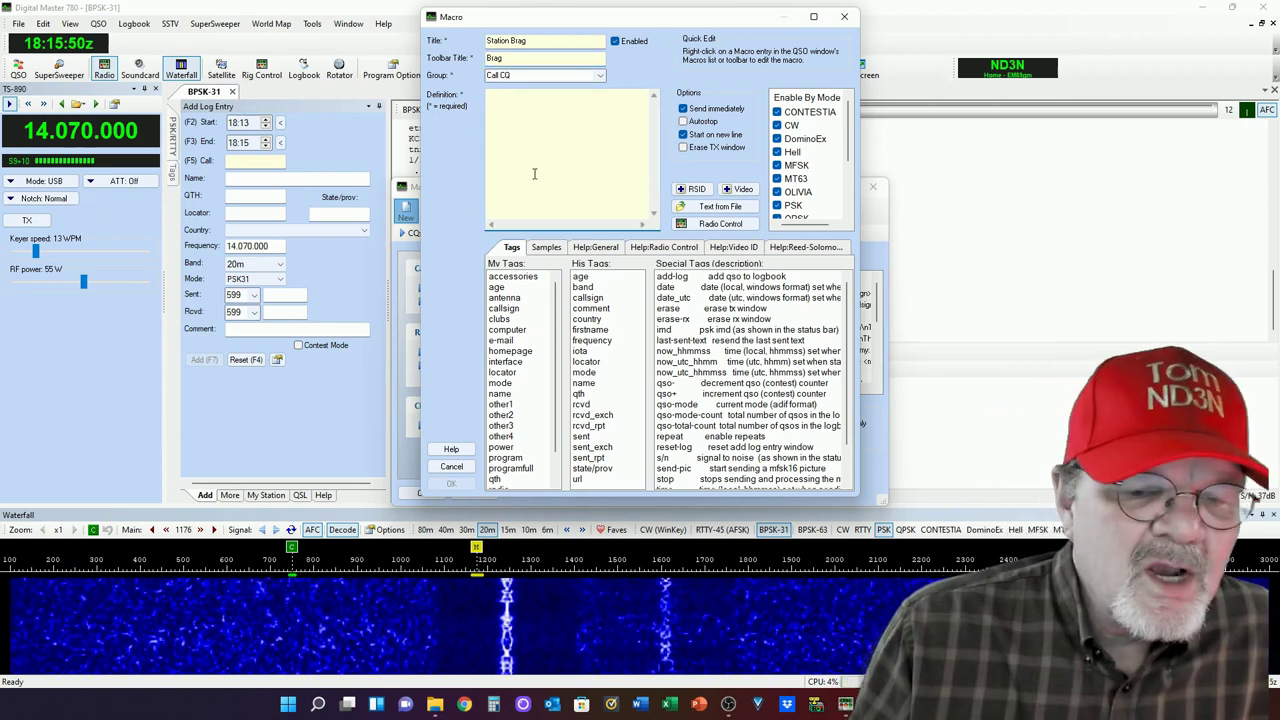
double_click(589, 298)
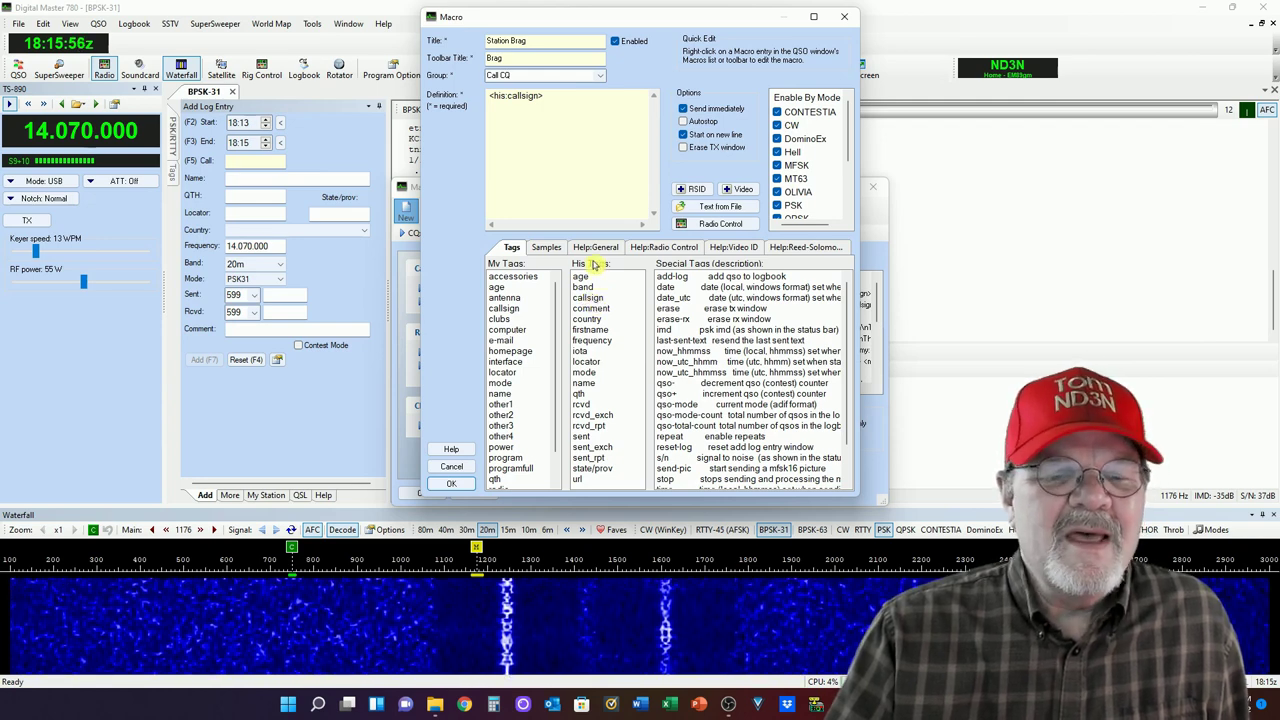
click(523, 103)
text(de)
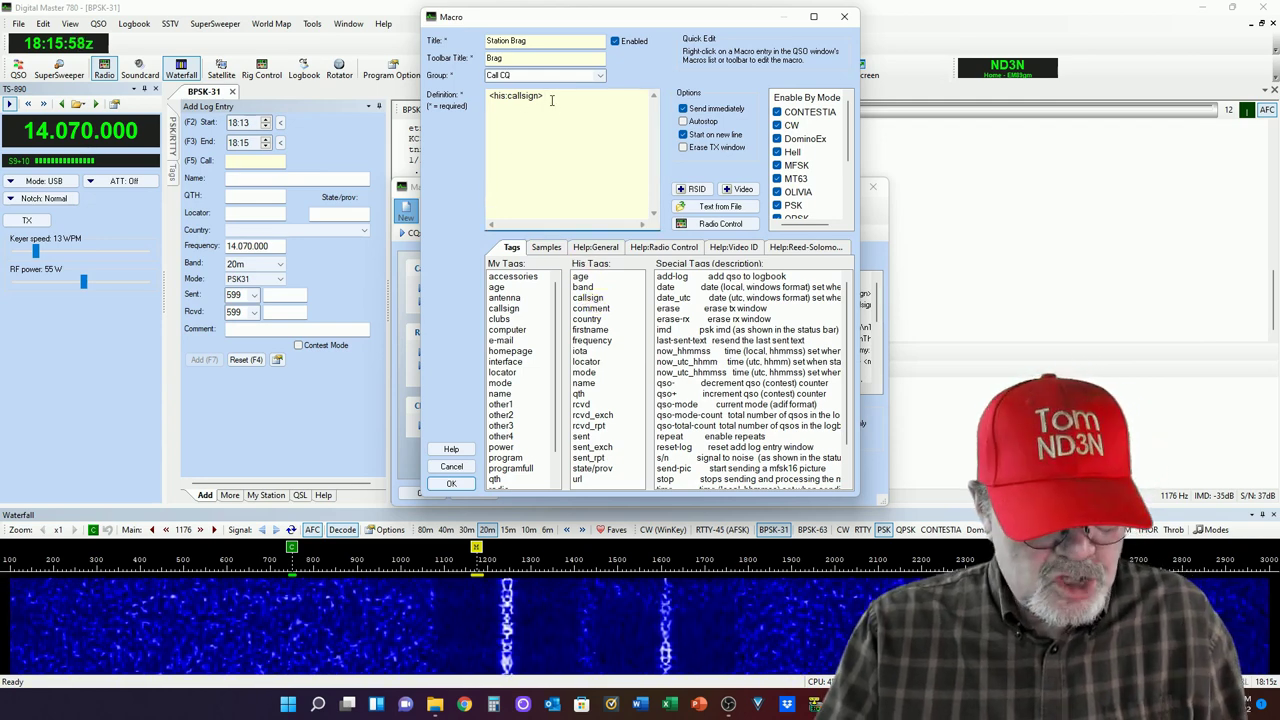
double_click(506, 310)
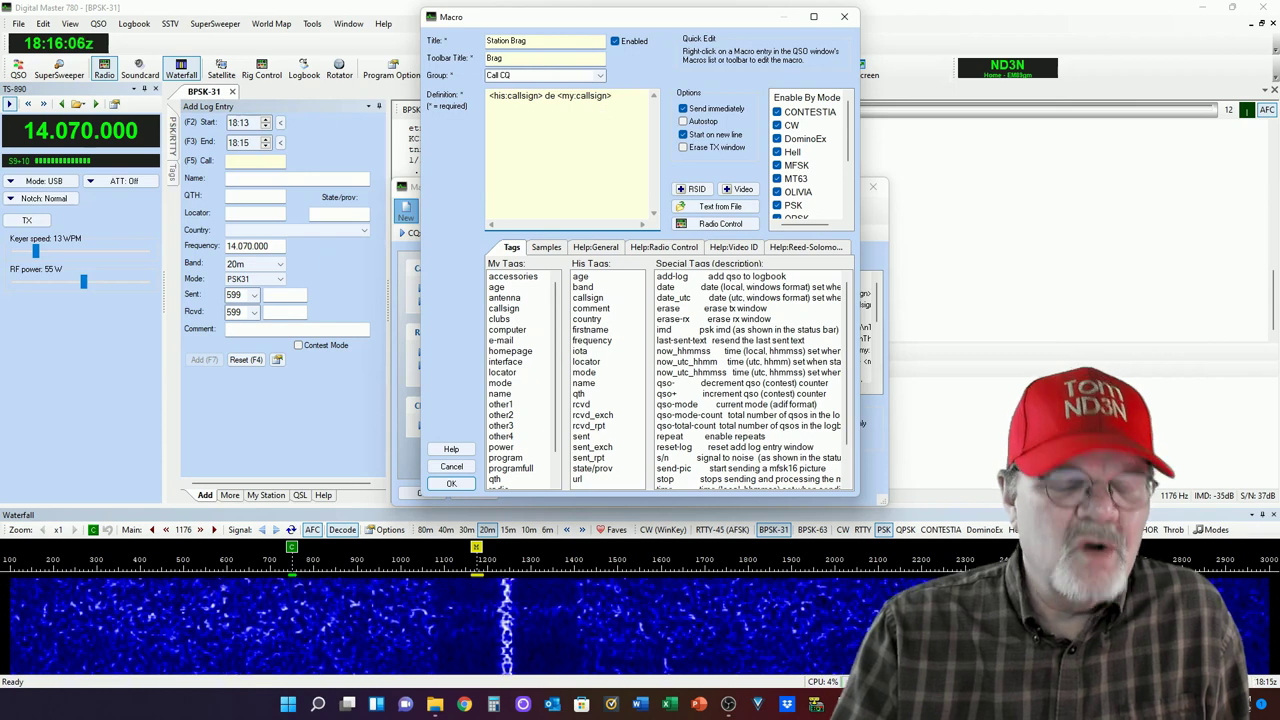
Step: Add a greeting line to the definition reading "FB <his:firstname> - Here's my Station Set-Up"
key(Return)
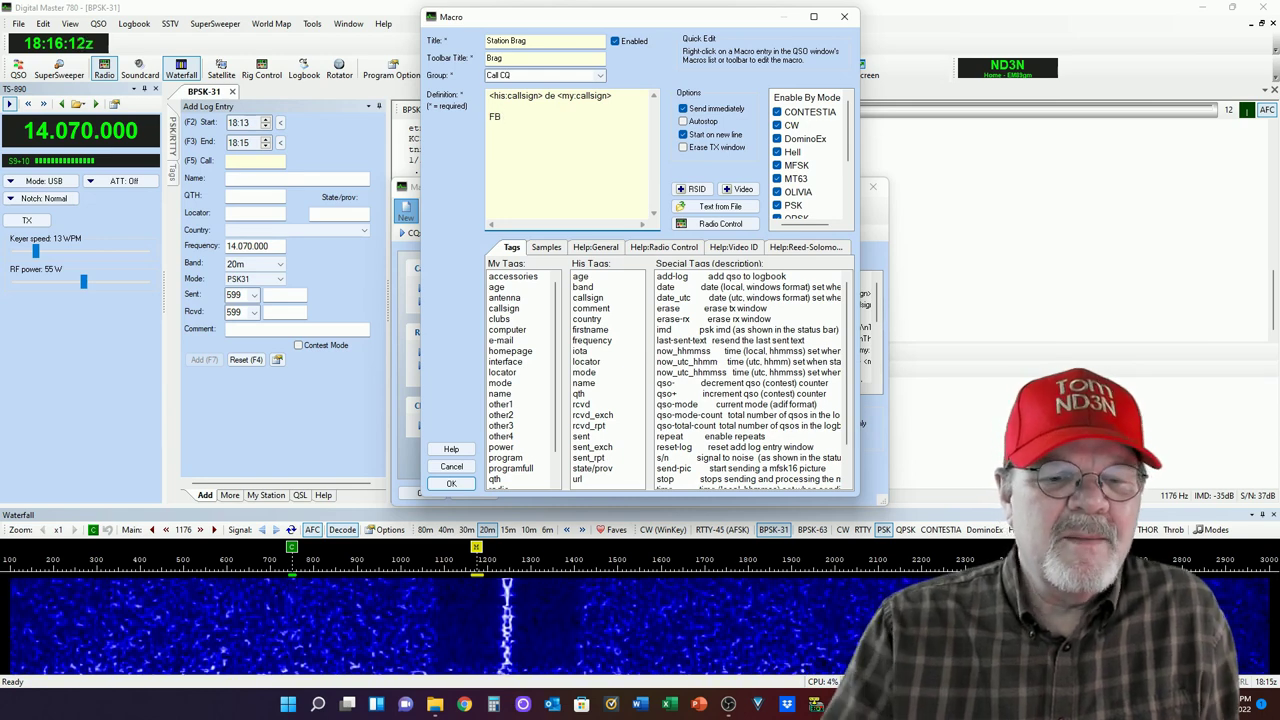
double_click(590, 330)
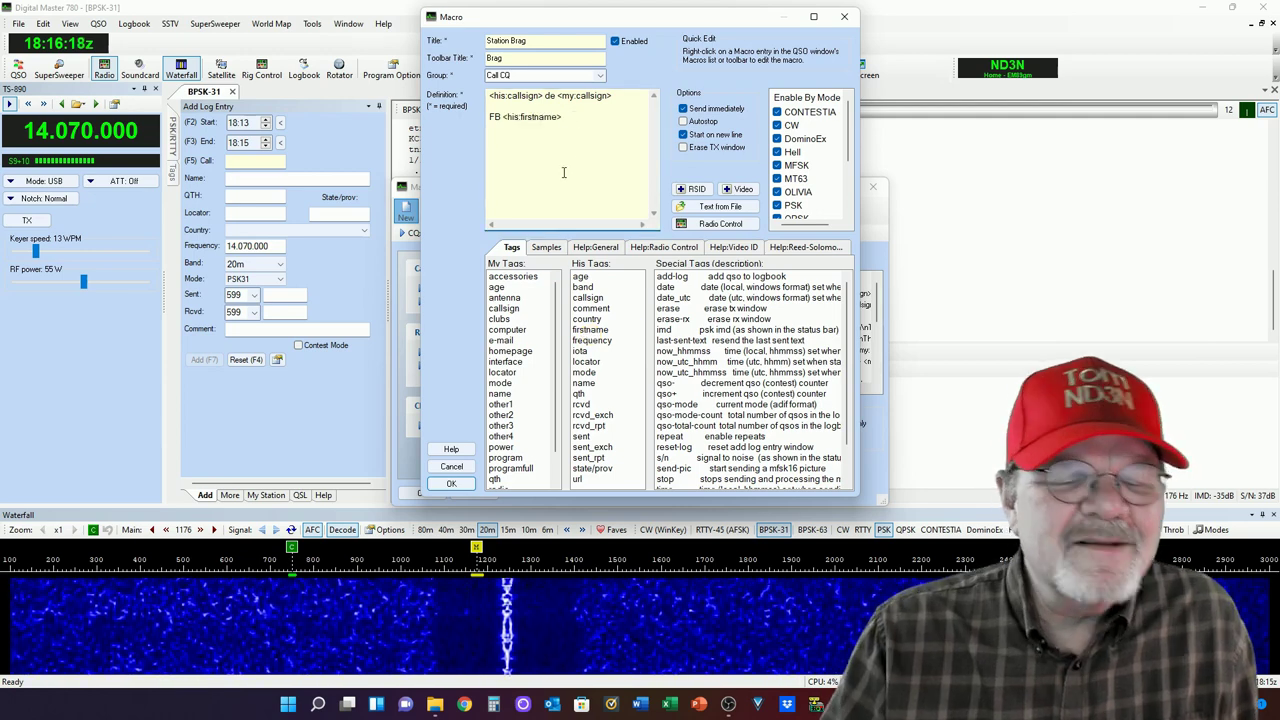
text(-)
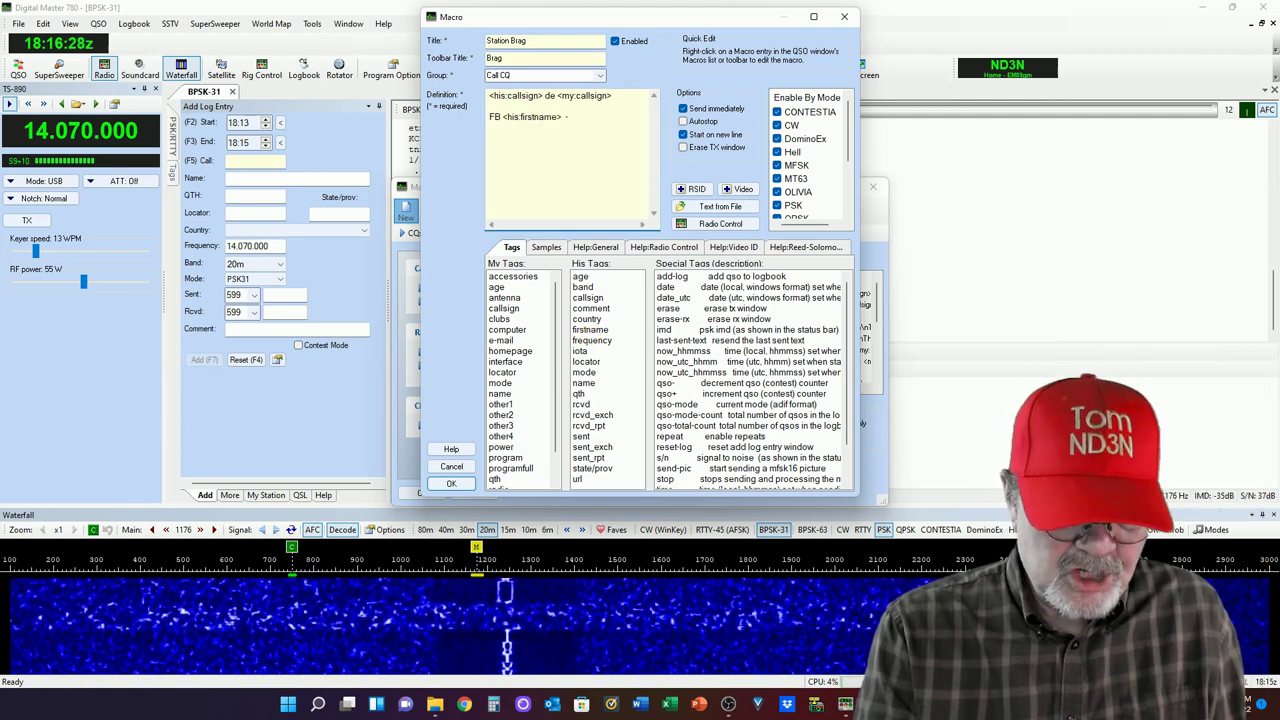
text( Here's my Station Set-U)
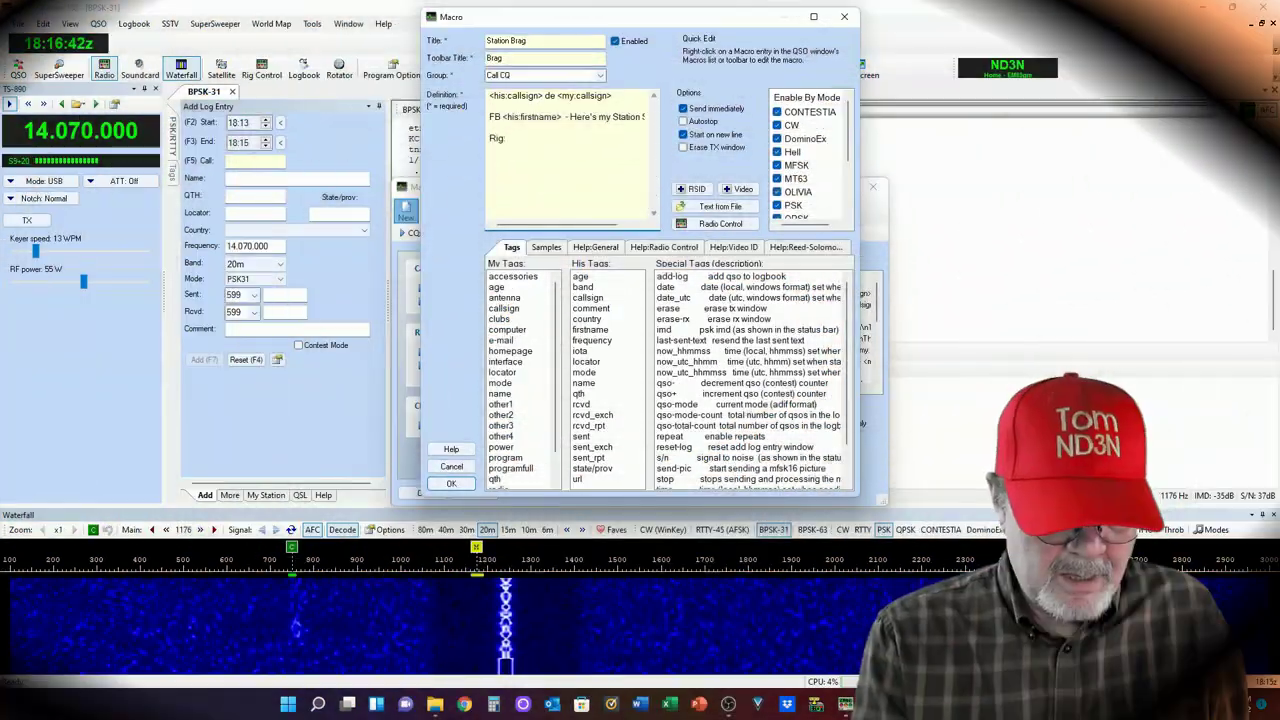
Step: Add the rig line "Rig: Kenwood TS-890, Running 50 Watts Out" to the definition, with Watts capitalized
text(Kenwood T)
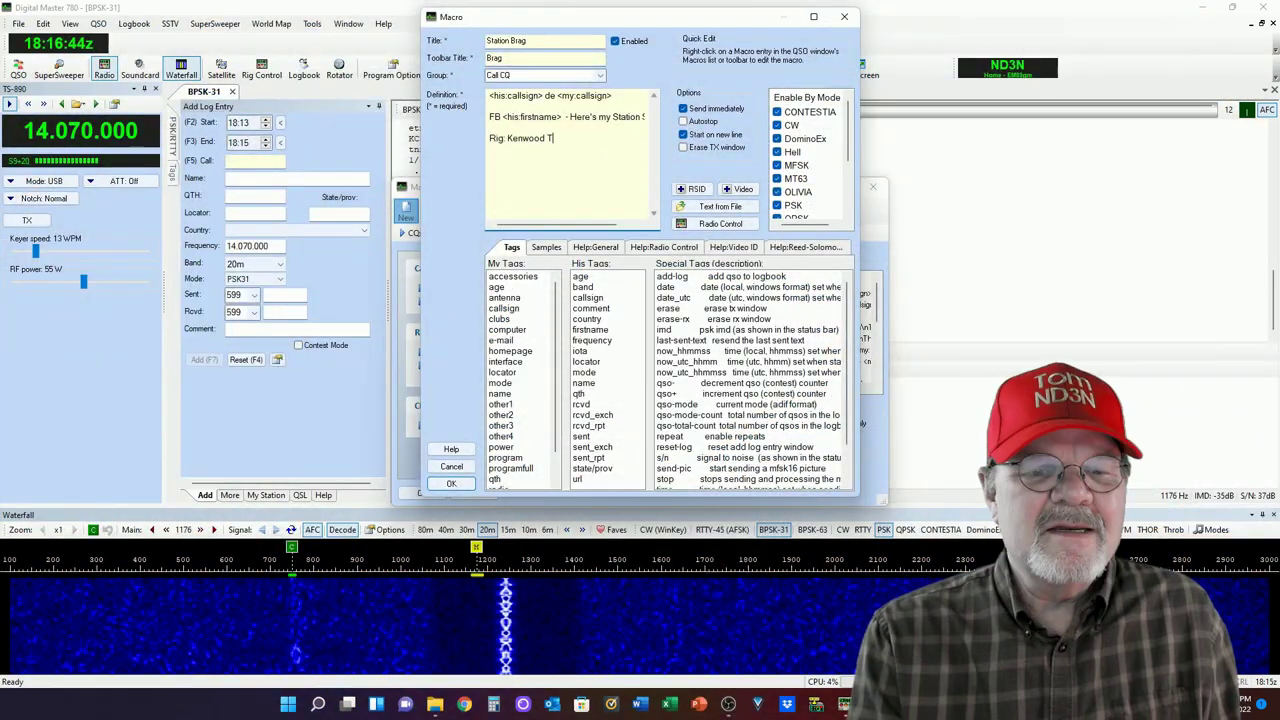
text(S-890, Running 50 watts)
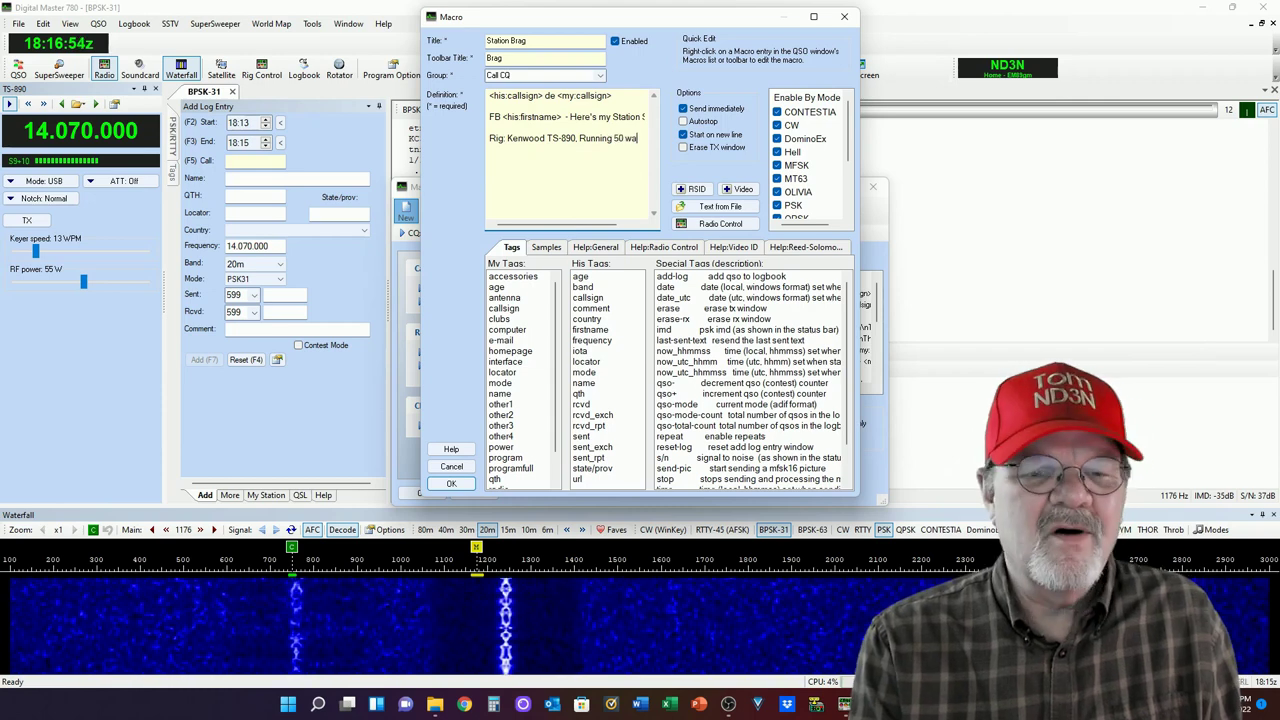
key(BackSpace)
key(BackSpace)
key(BackSpace)
key(BackSpace)
key(BackSpace)
key(BackSpace)
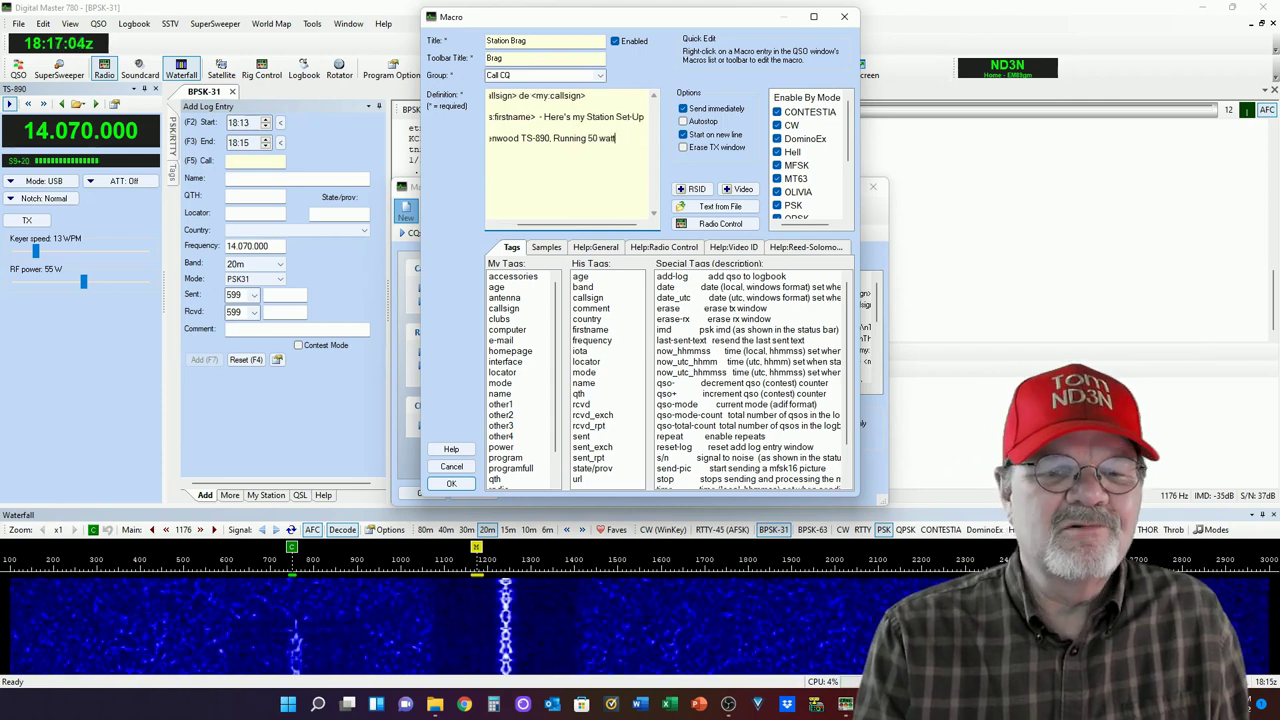
text(Watts)
Step: Add the line "Antenna: GAP Challenger DX, Vertically polarized DiPole" below the rig line
key(Return)
text(Antenna)
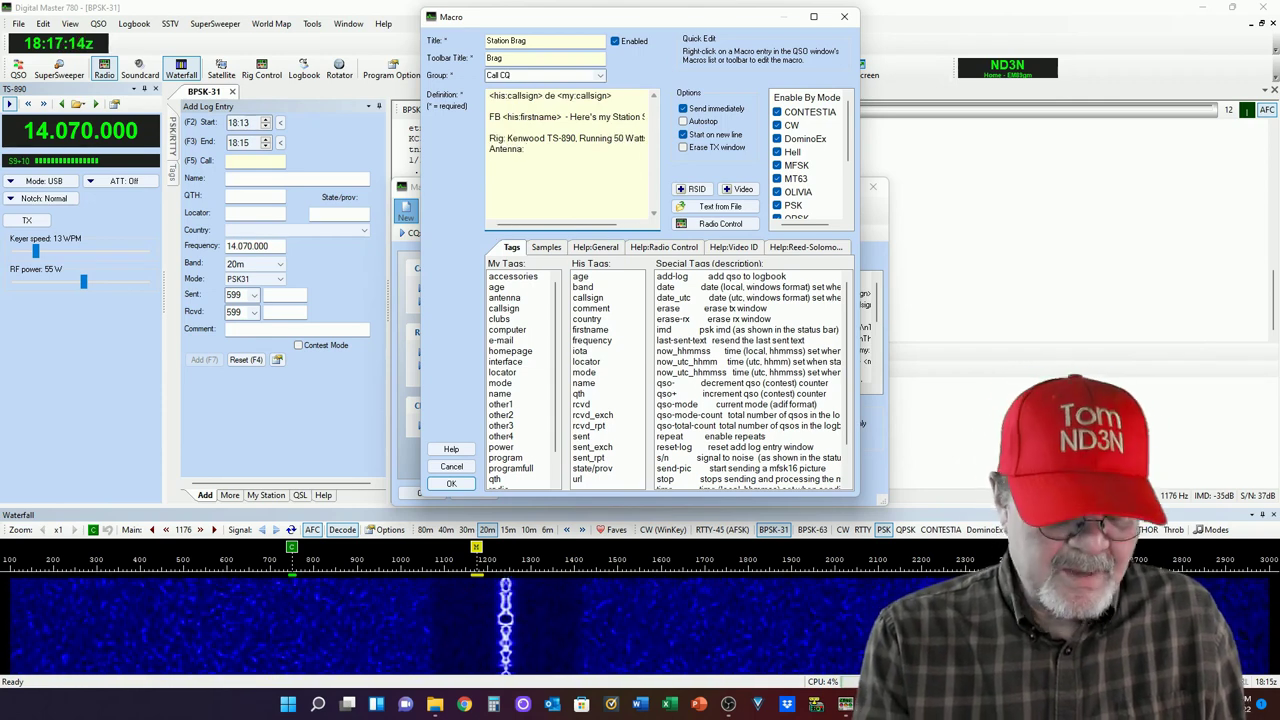
text(: GAP Challenger DX)
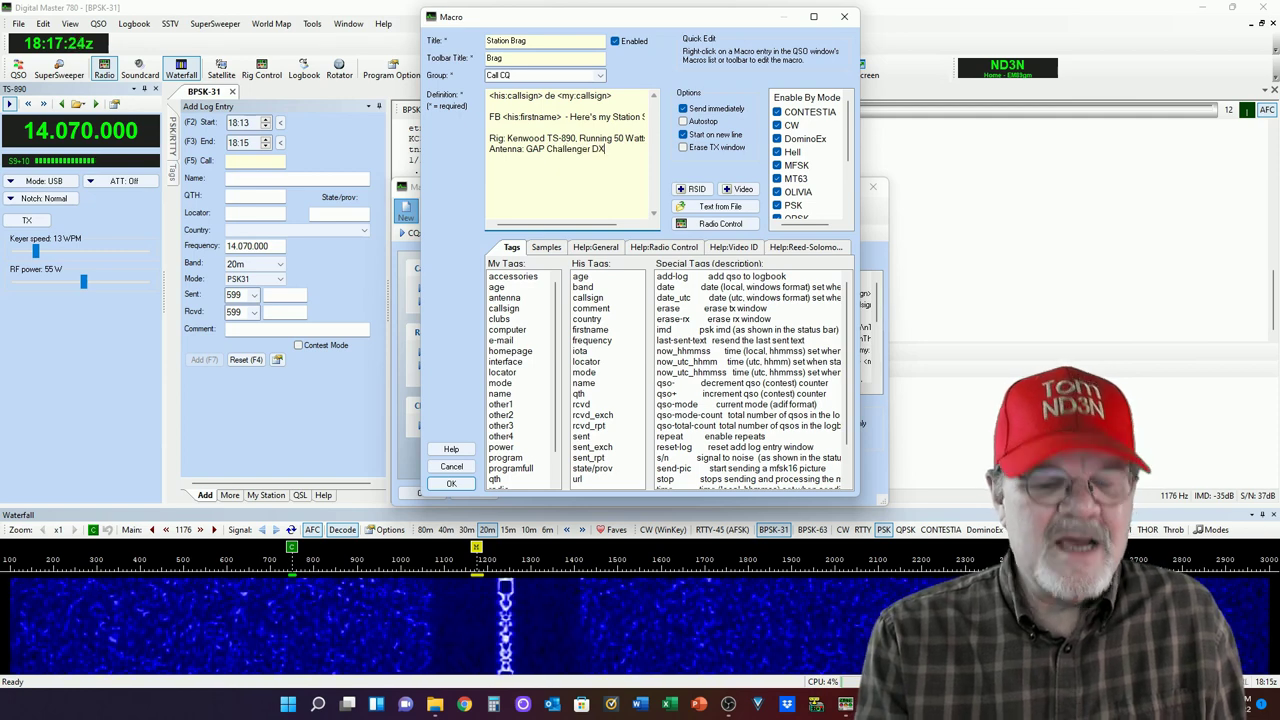
text(, Vertically Polarized DiP)
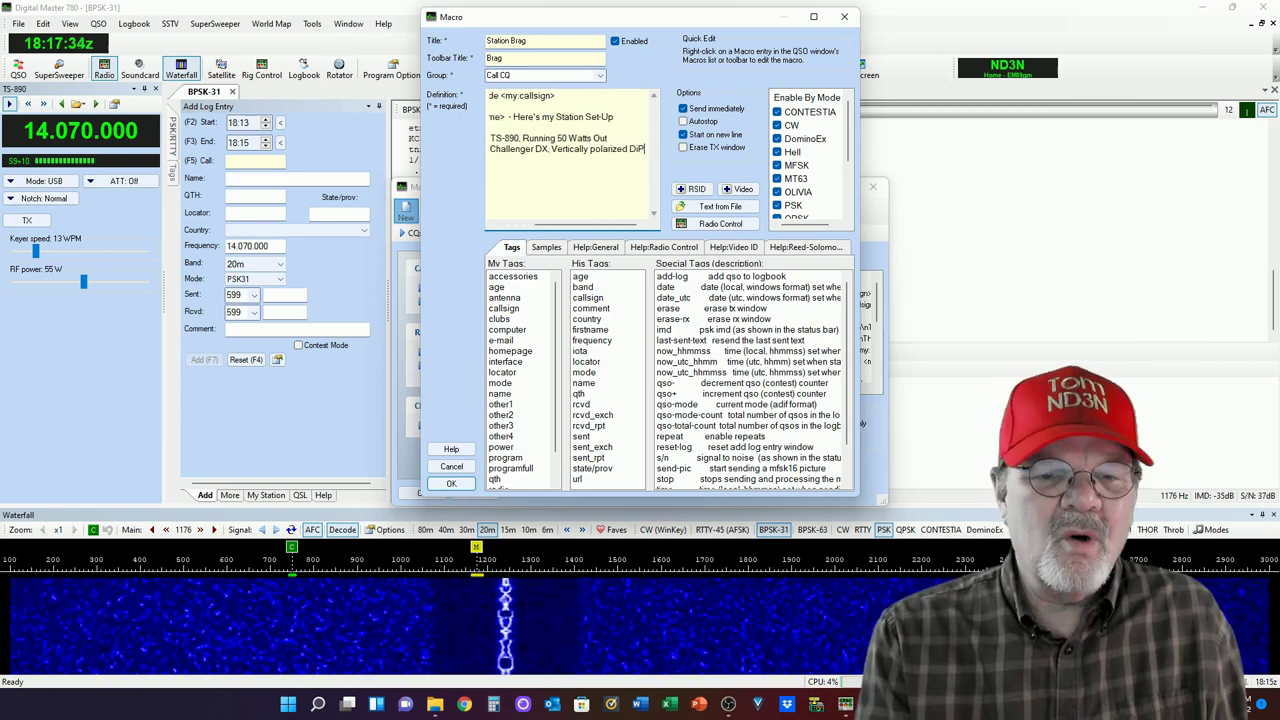
Step: Add a software line after a blank line, reading "S/W is <my:program>" with the program inserted as a tag
key(Return)
key(Return)
text(S/W is)
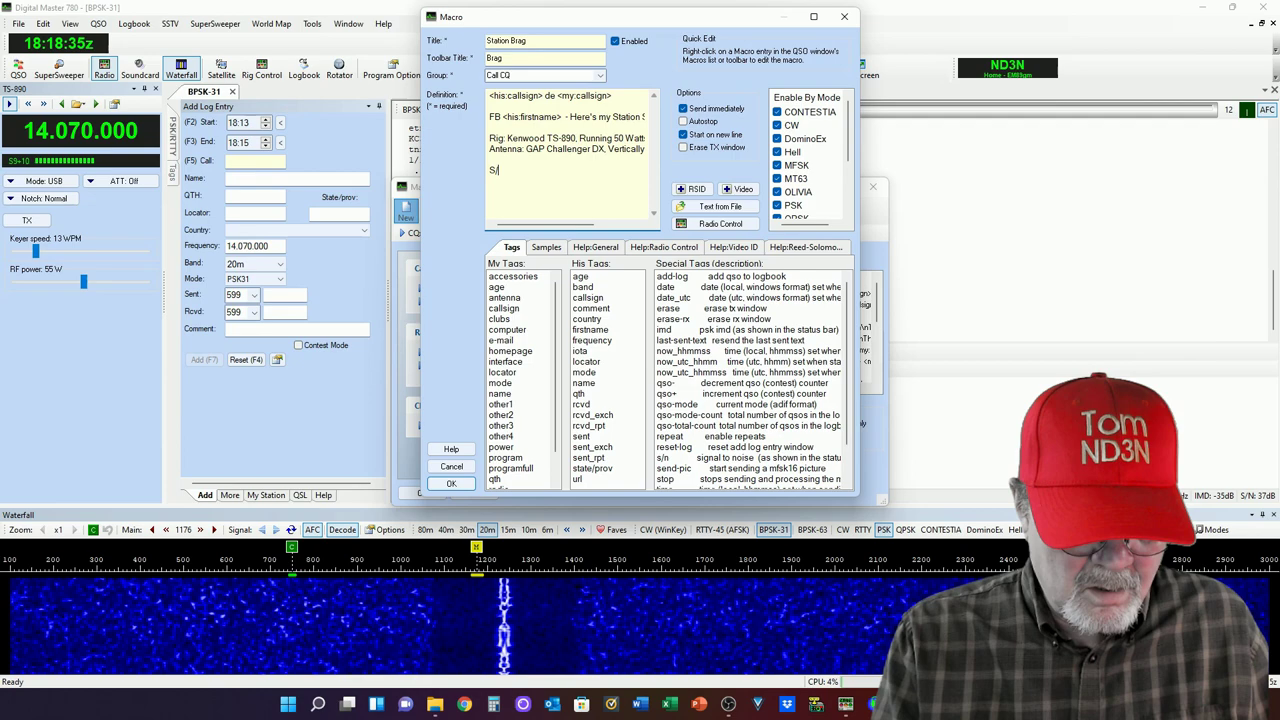
double_click(505, 457)
Step: Add the operator line "Operator - Version 1.0 released" with the operator's birth year, followed by ", upgraded to HAM 1986"
key(Return)
key(Return)
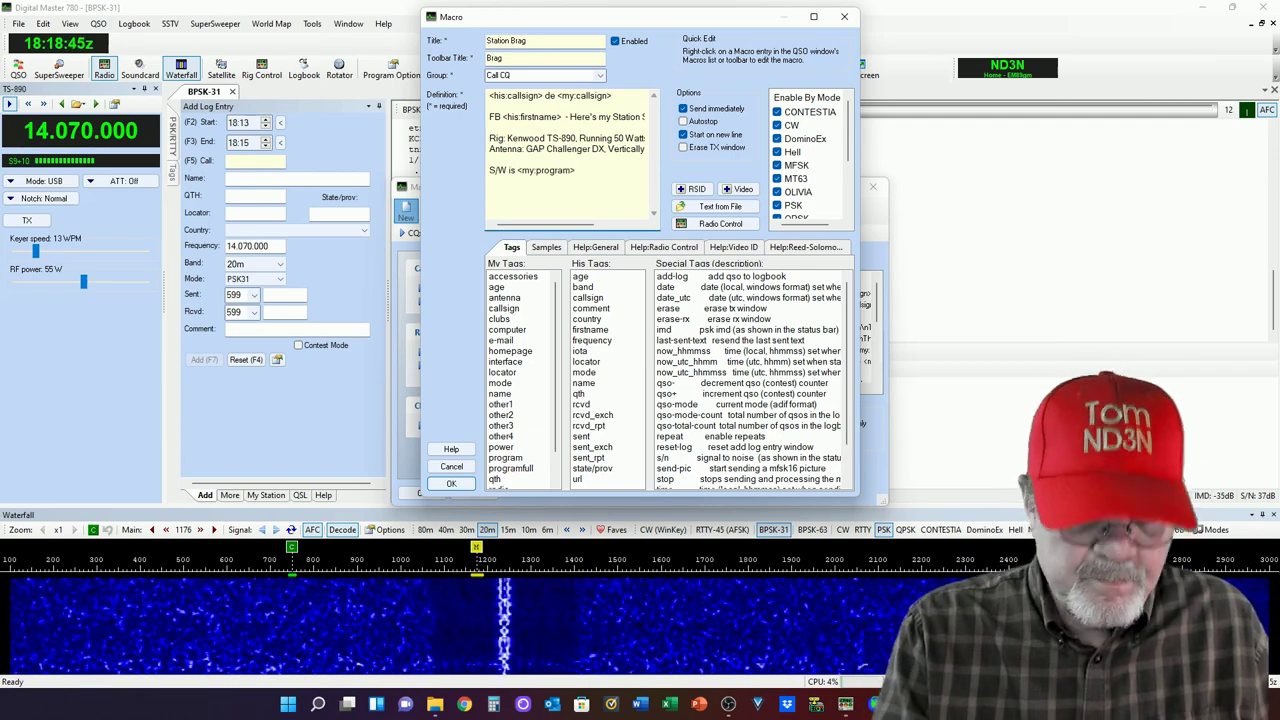
text(Operator - Version 1)
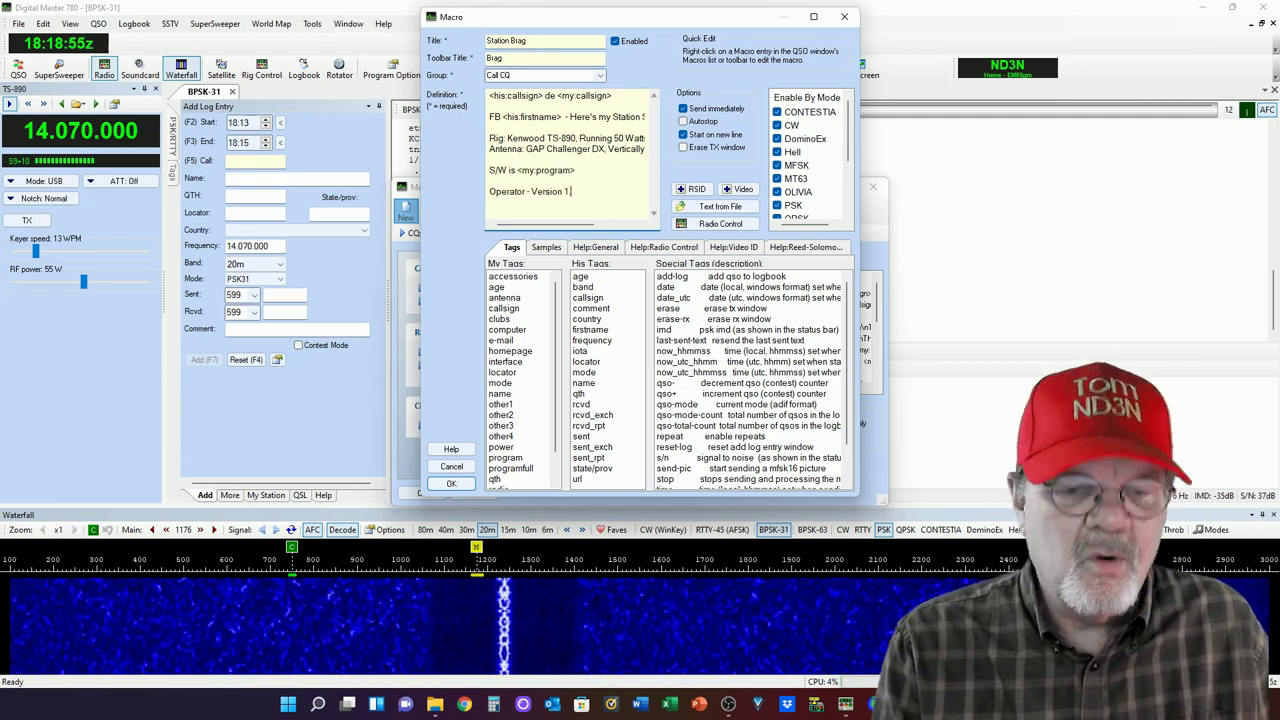
text(.0 released 1957)
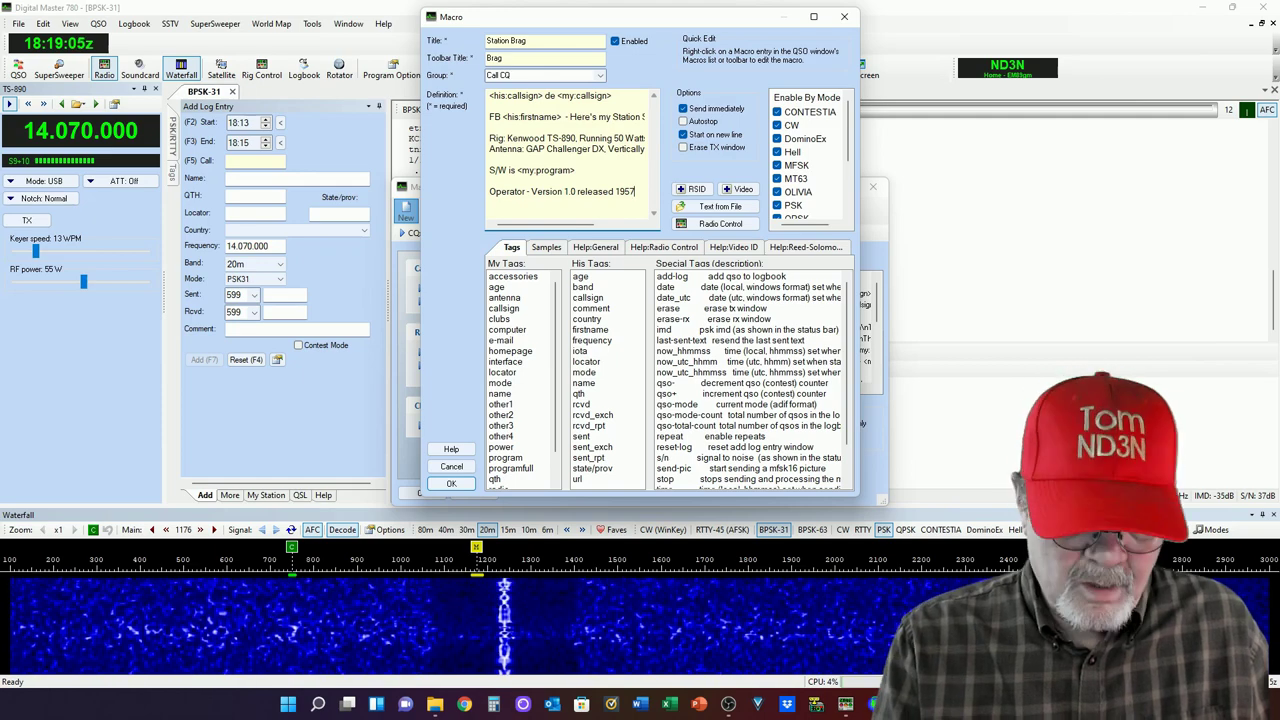
text(, upgraded to HAM 1986)
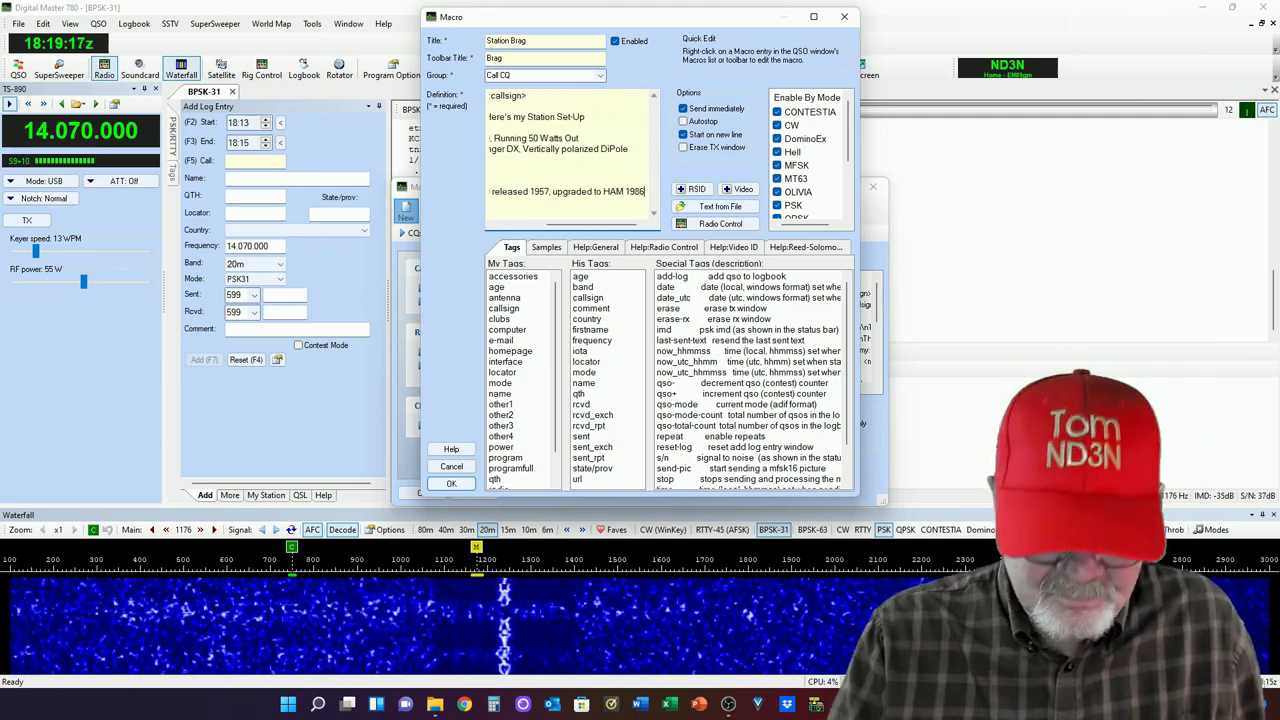
Step: Add the closing lines "BTU - How Copy?", "<his:callsign> de <my:callsign>" and "pse KN" to the definition
key(Home)
text(- )
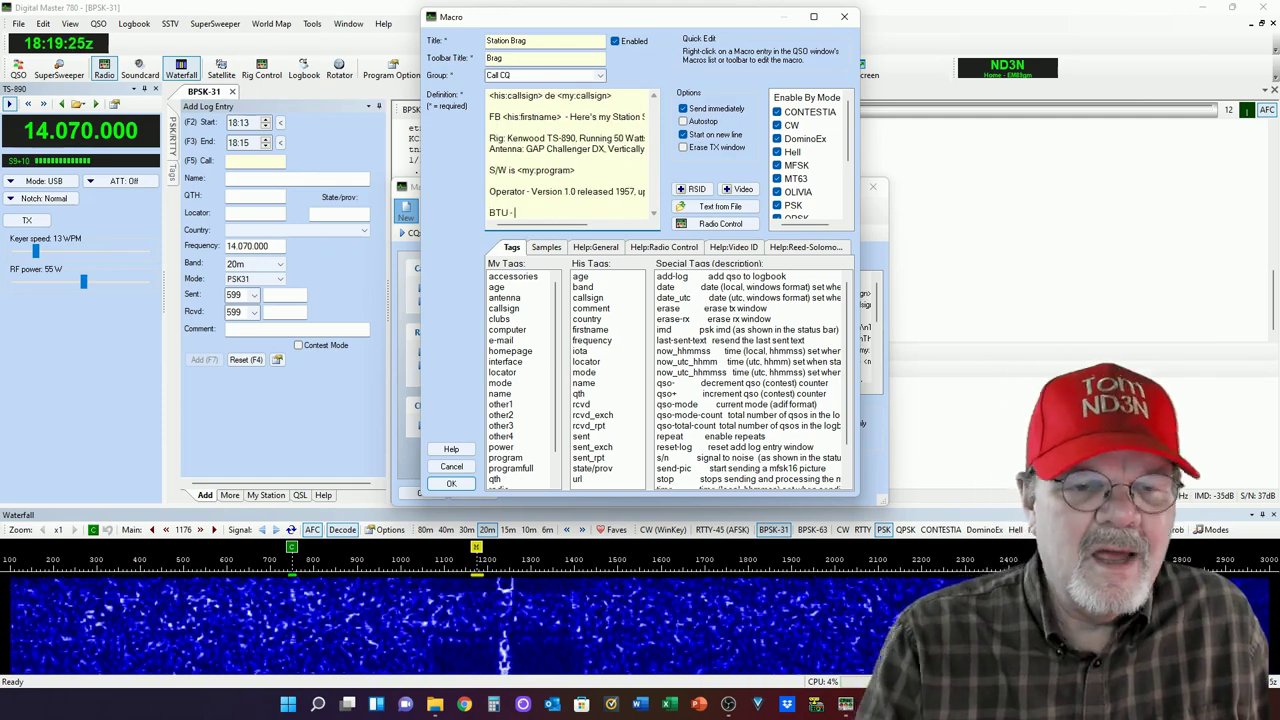
text(How Copy?)
key(Return)
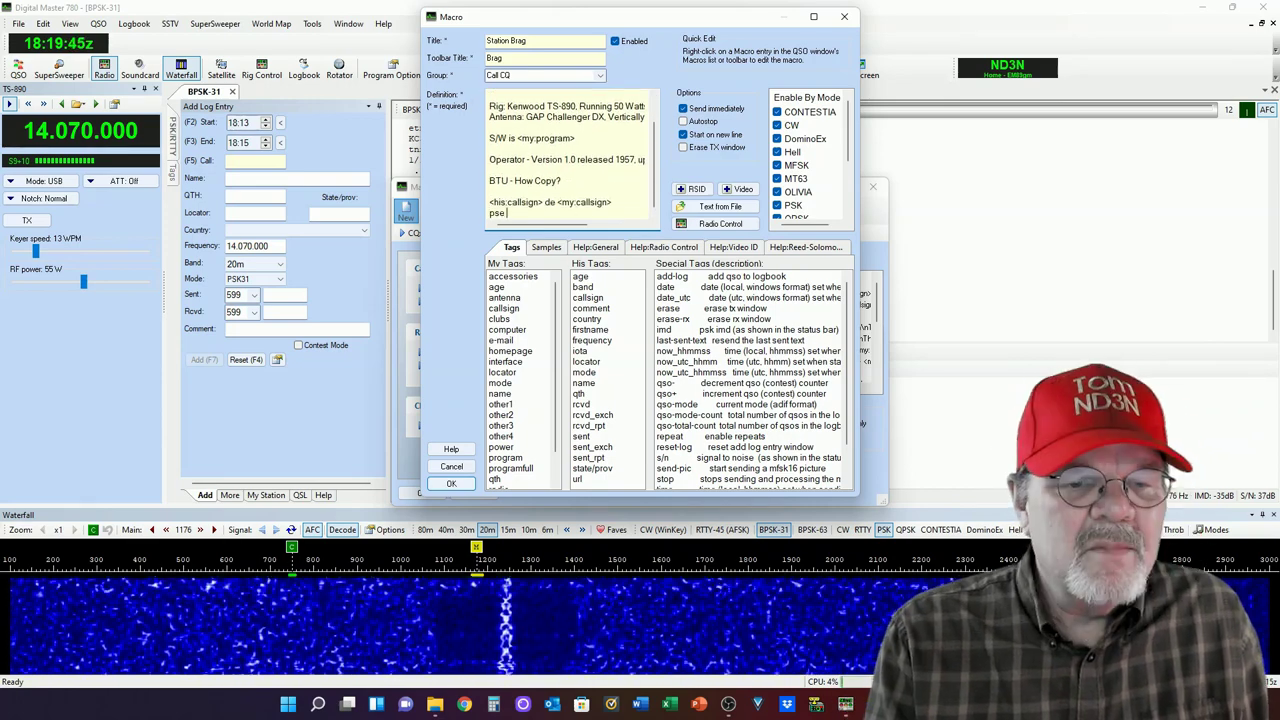
Step: End the definition with the special tags <stop> and <erase> on their own line
key(Return)
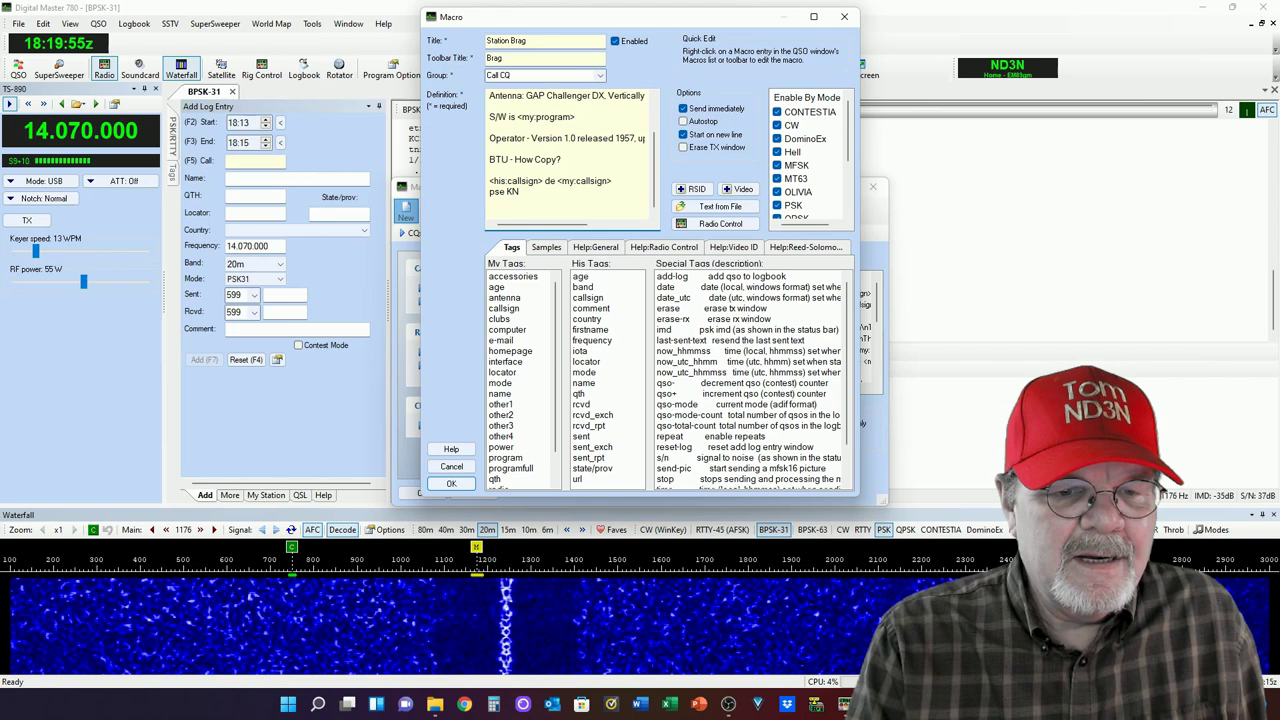
double_click(666, 479)
double_click(668, 308)
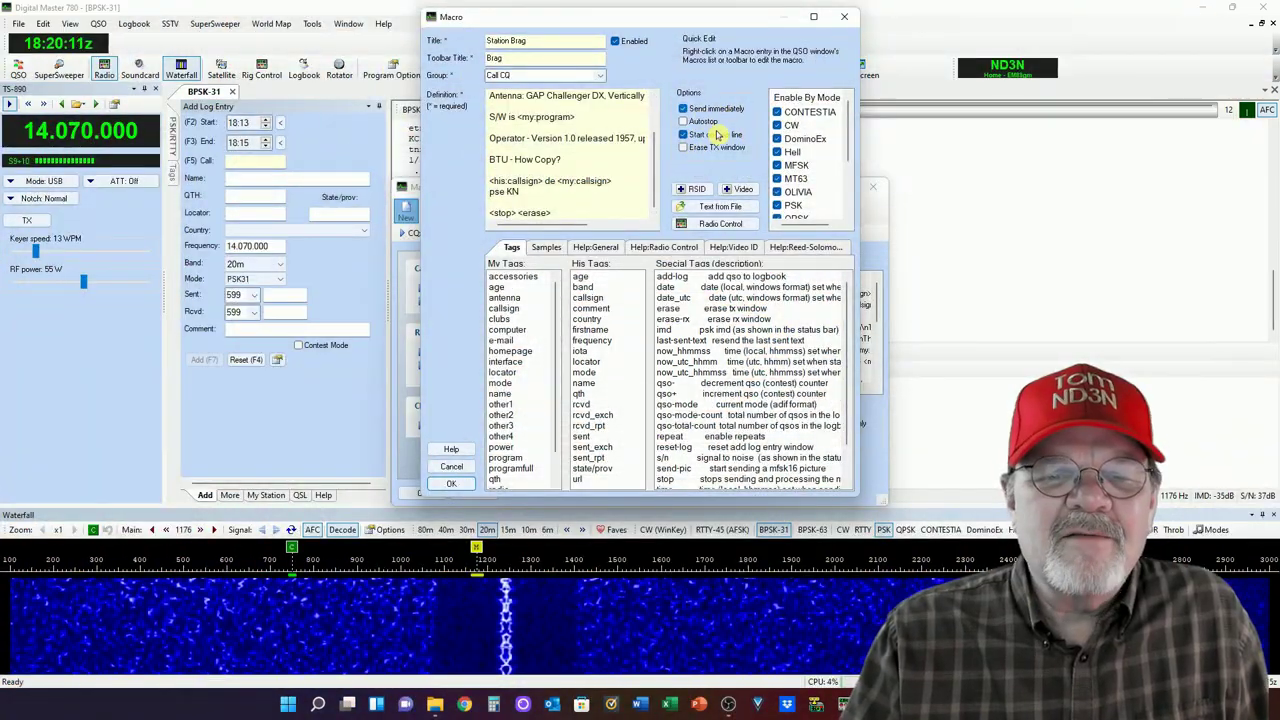
Step: Disable the CONTESTIA, CW, DominoEx, Hell, MFSK, MT63 and OLIVIA modes for the Station Brag macro
click(777, 112)
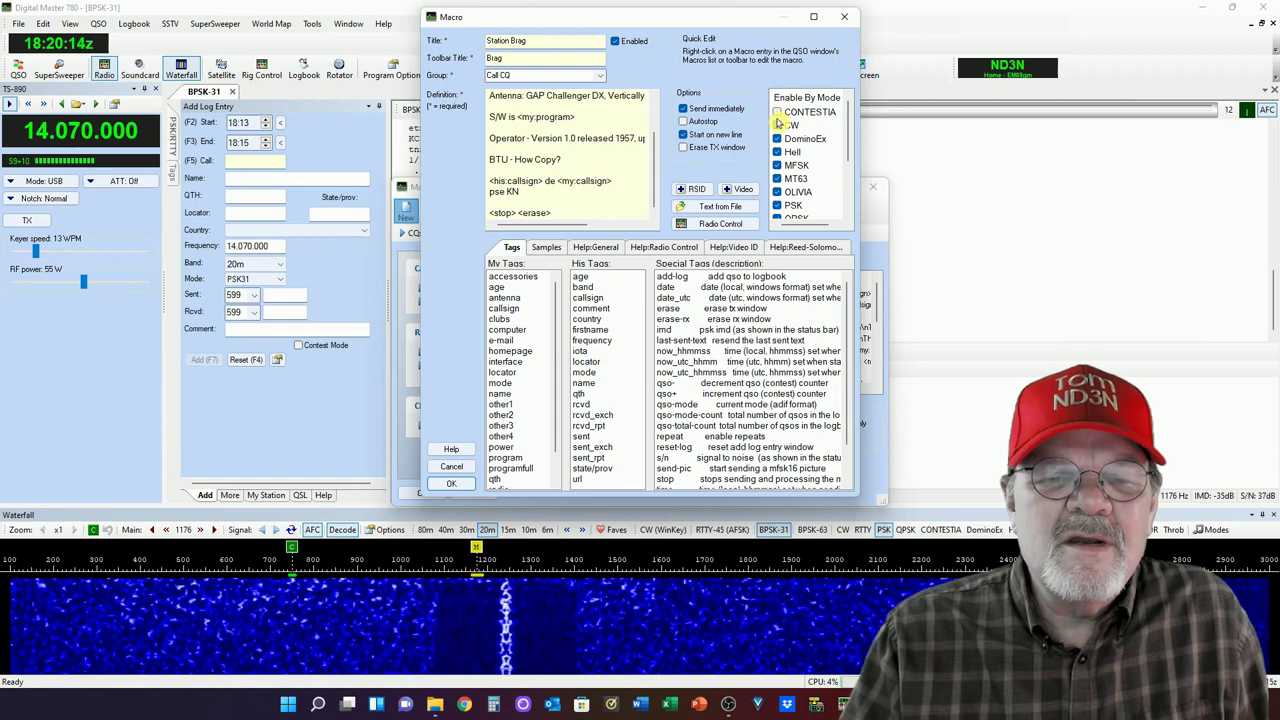
click(777, 125)
click(777, 138)
click(777, 152)
click(777, 165)
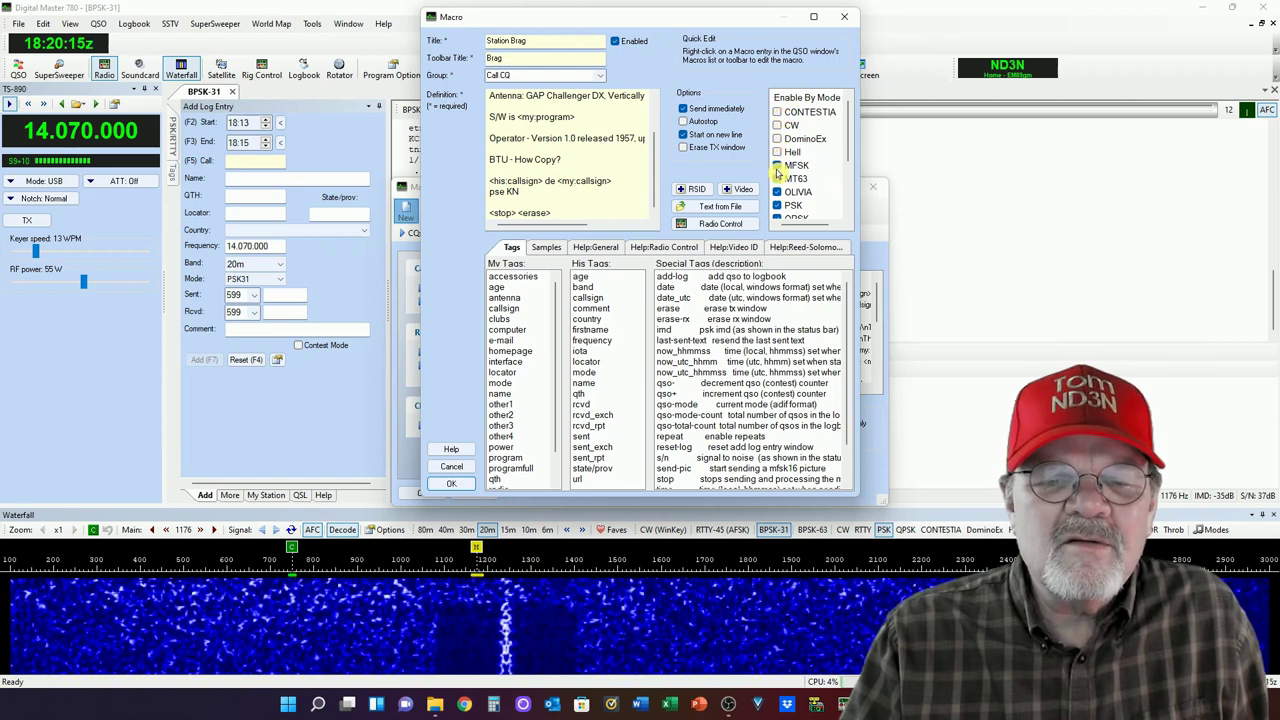
click(777, 178)
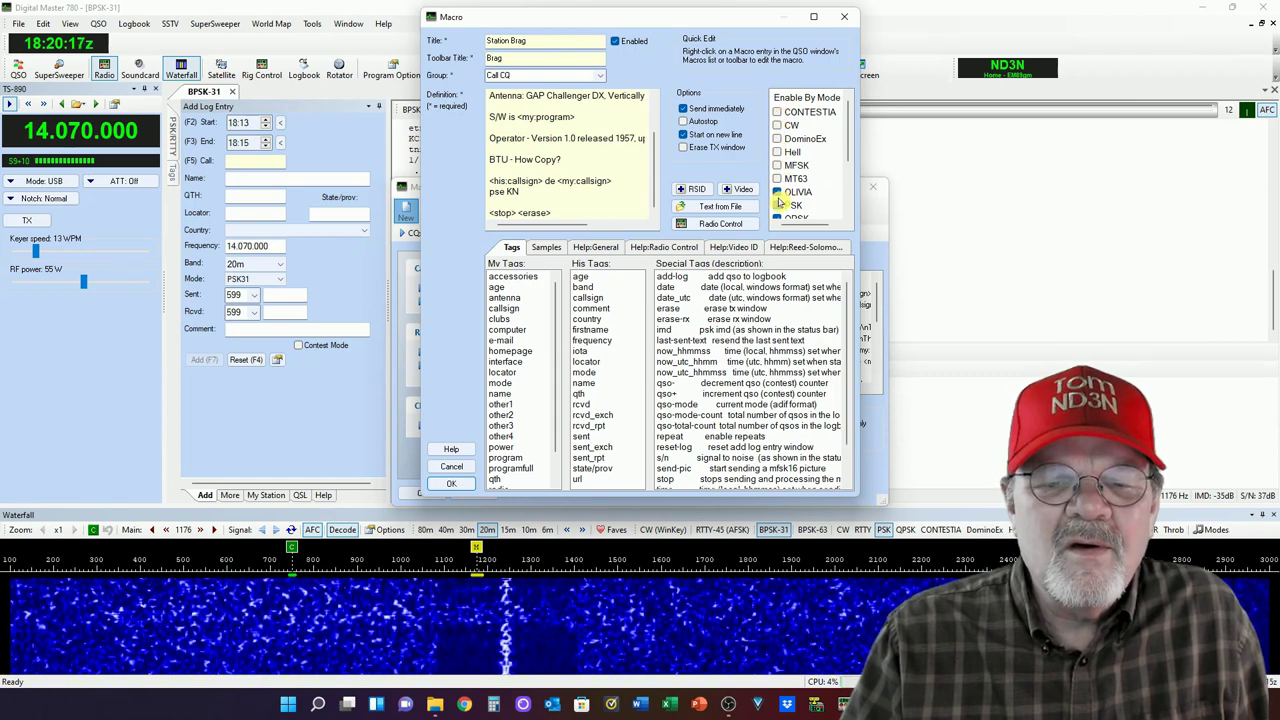
click(777, 192)
Step: Disable the QPSK, RTTYM, THOR, Throb and Voice modes for the macro and save it
scroll(805, 195, down, 3)
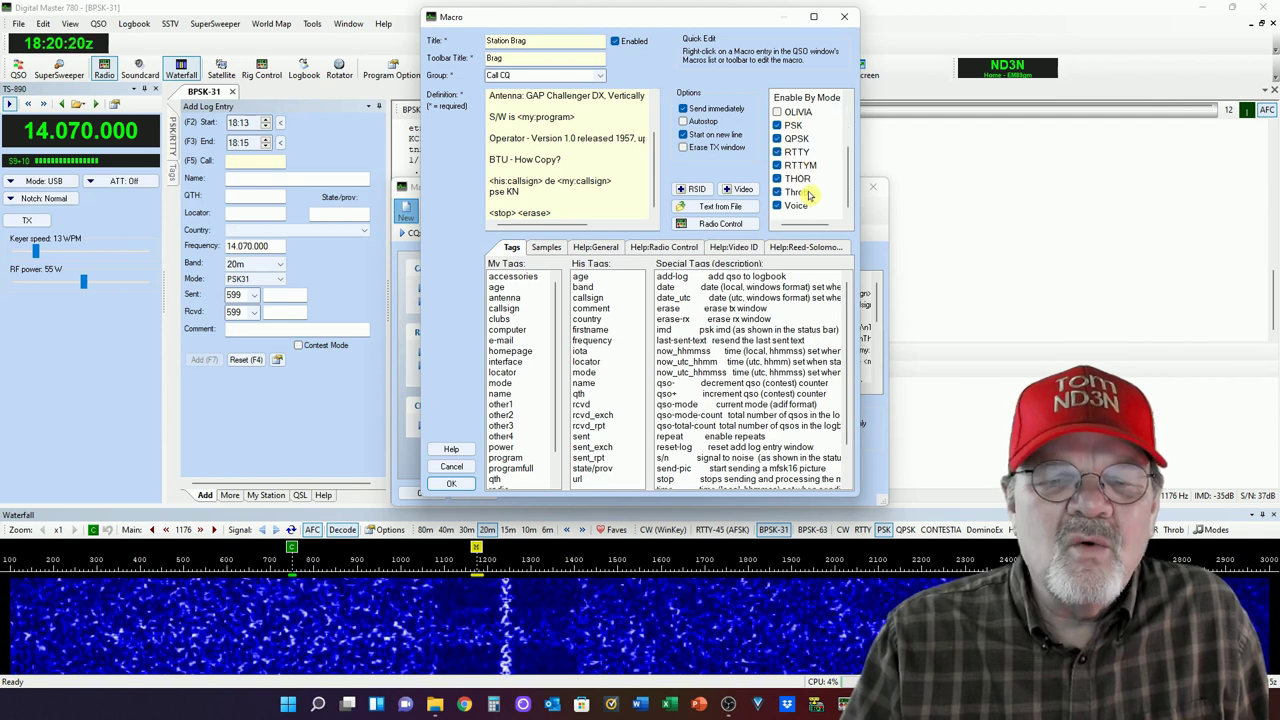
click(777, 138)
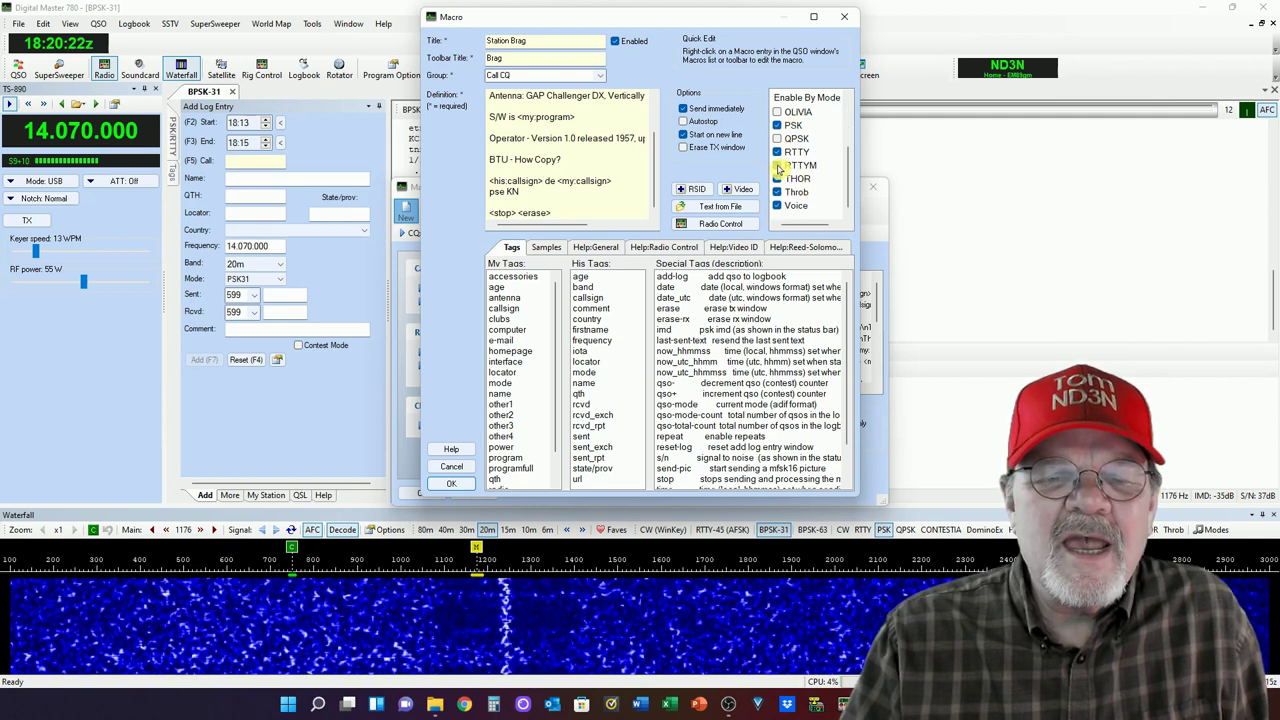
click(777, 165)
click(777, 178)
click(777, 192)
click(777, 205)
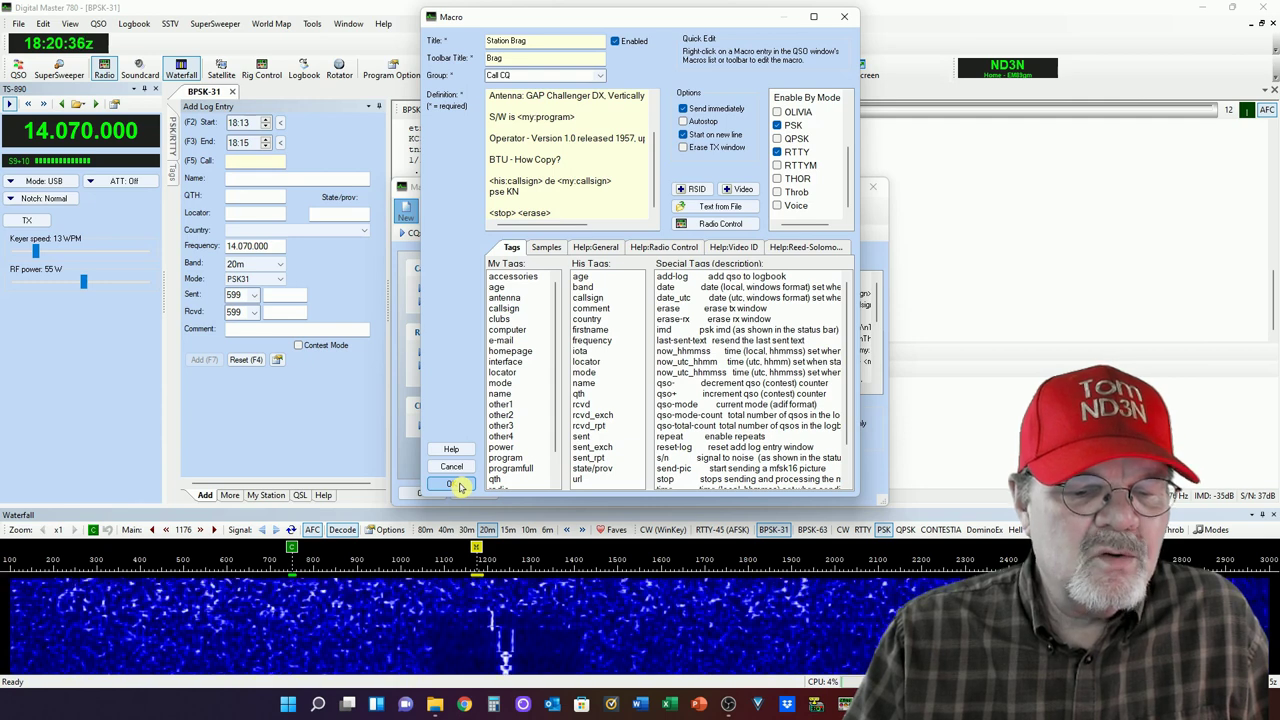
click(449, 484)
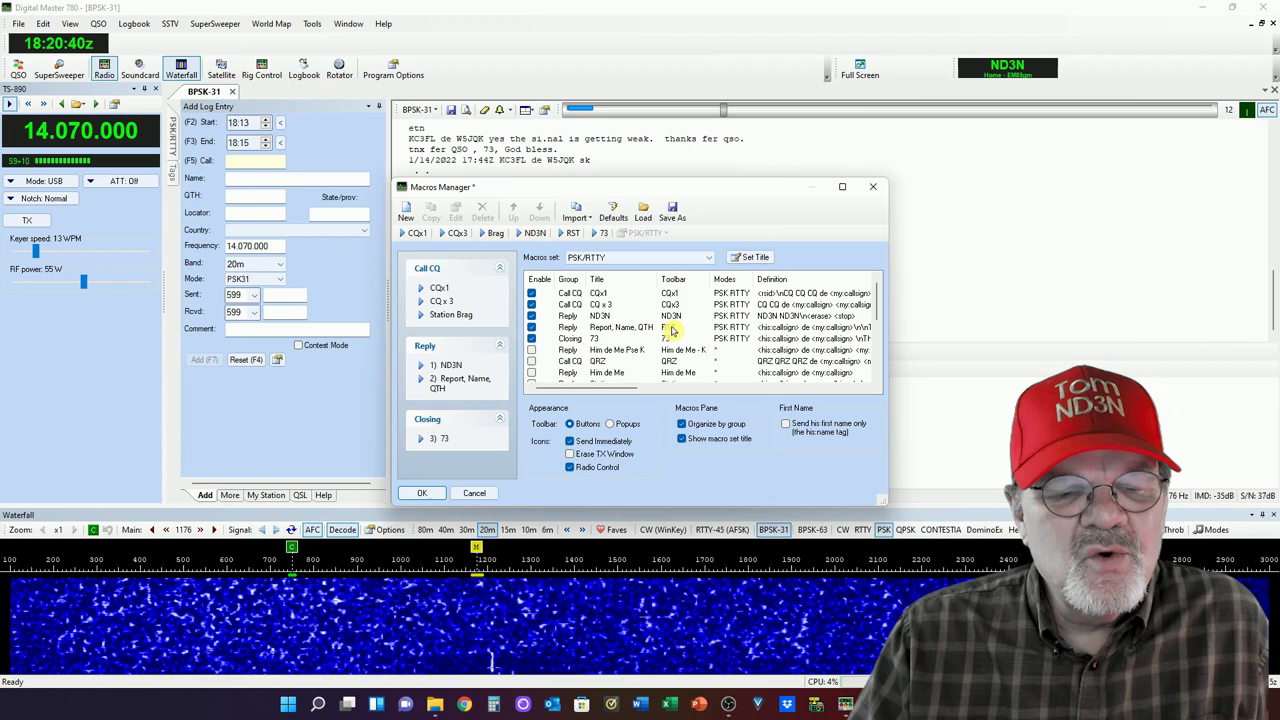
Step: Move the Station Brag macro up the list to sit between Report, Name, QTH and 73, and save the macro set
scroll(672, 330, down, 5)
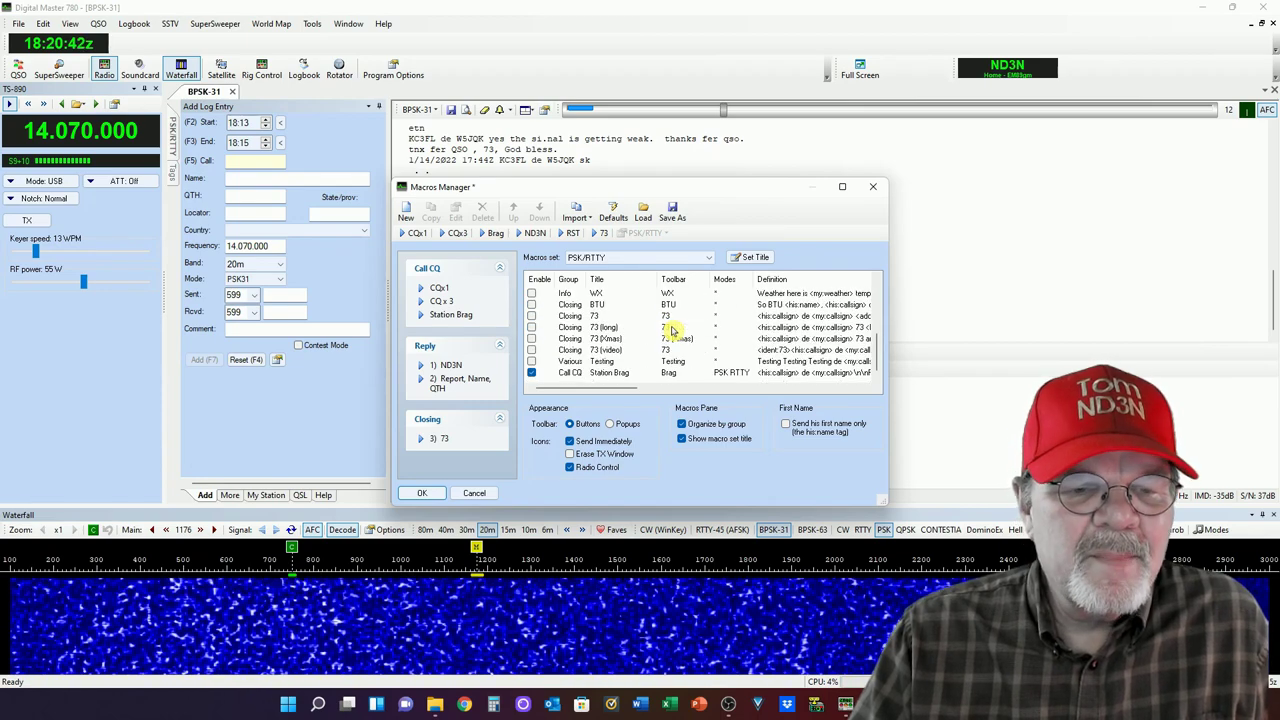
drag(624, 187, 759, 180)
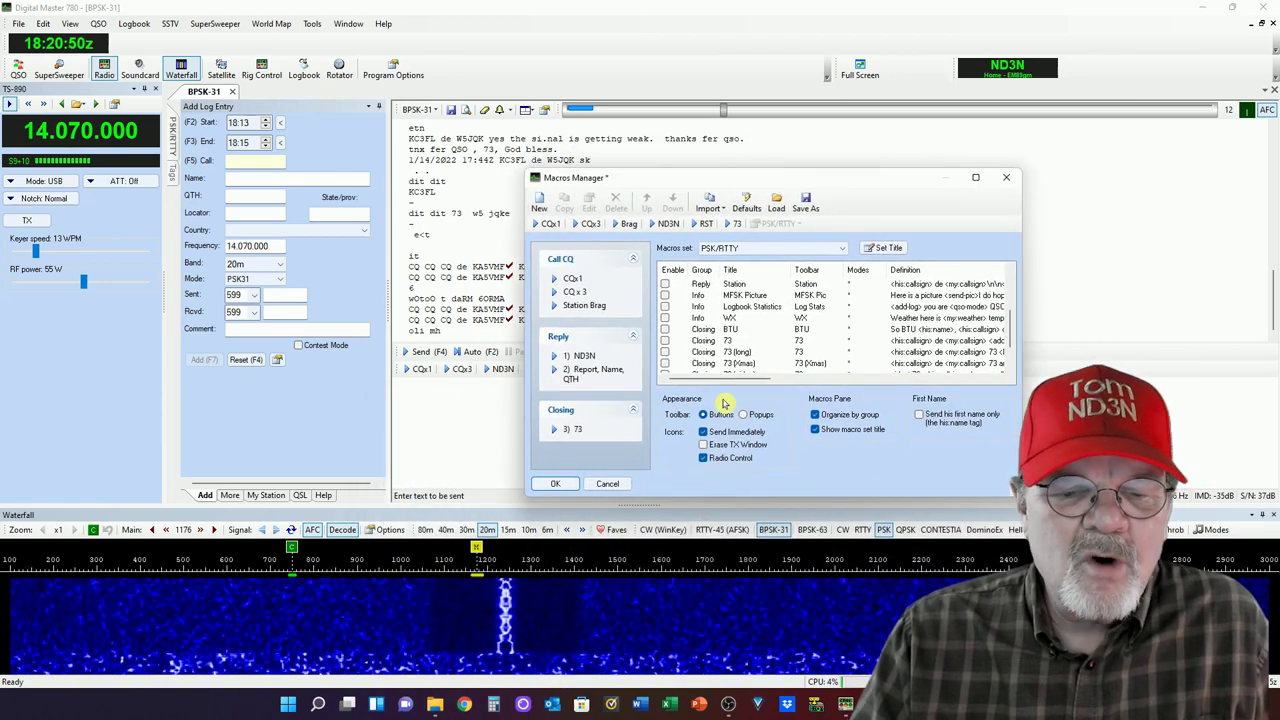
scroll(756, 346, down, 1)
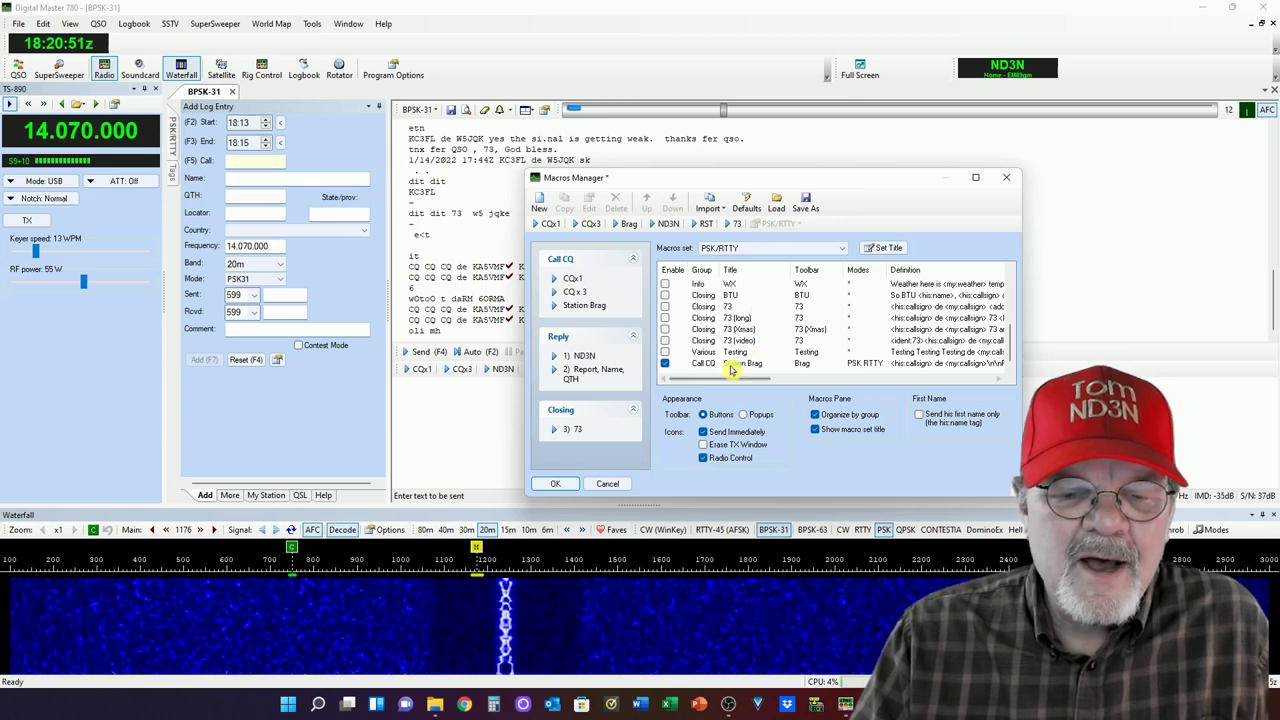
click(730, 365)
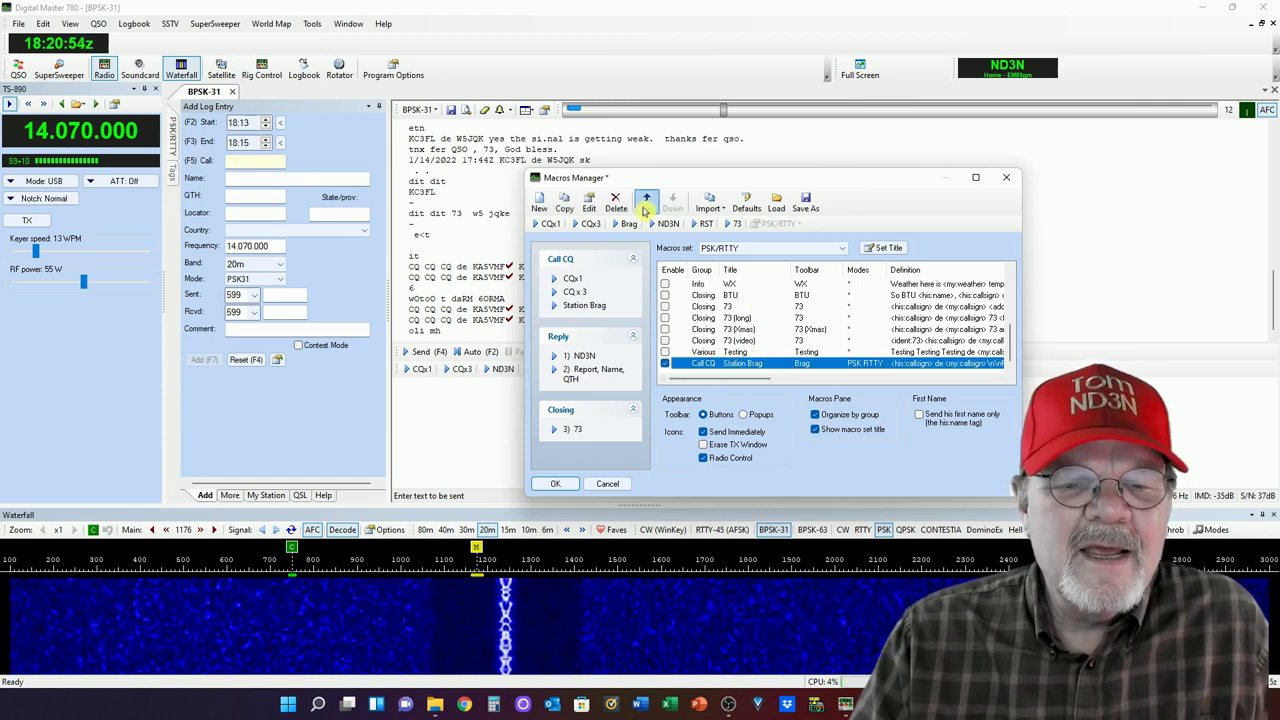
click(646, 205)
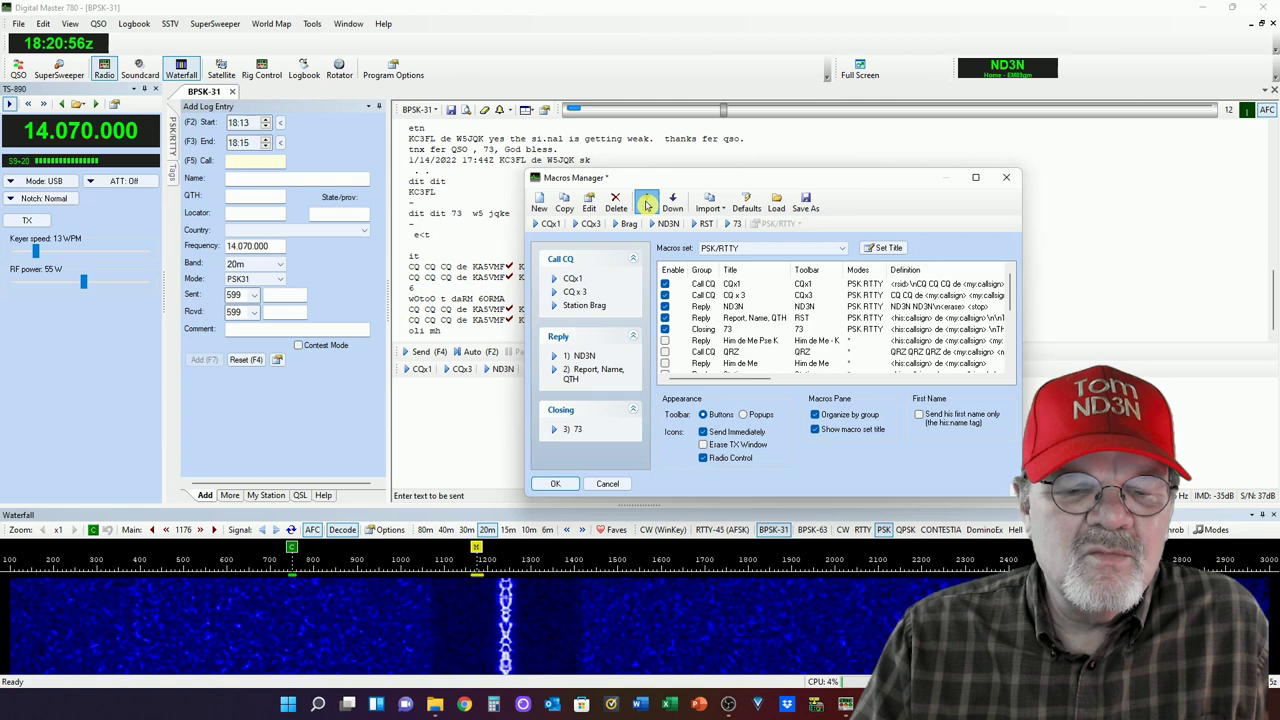
click(646, 205)
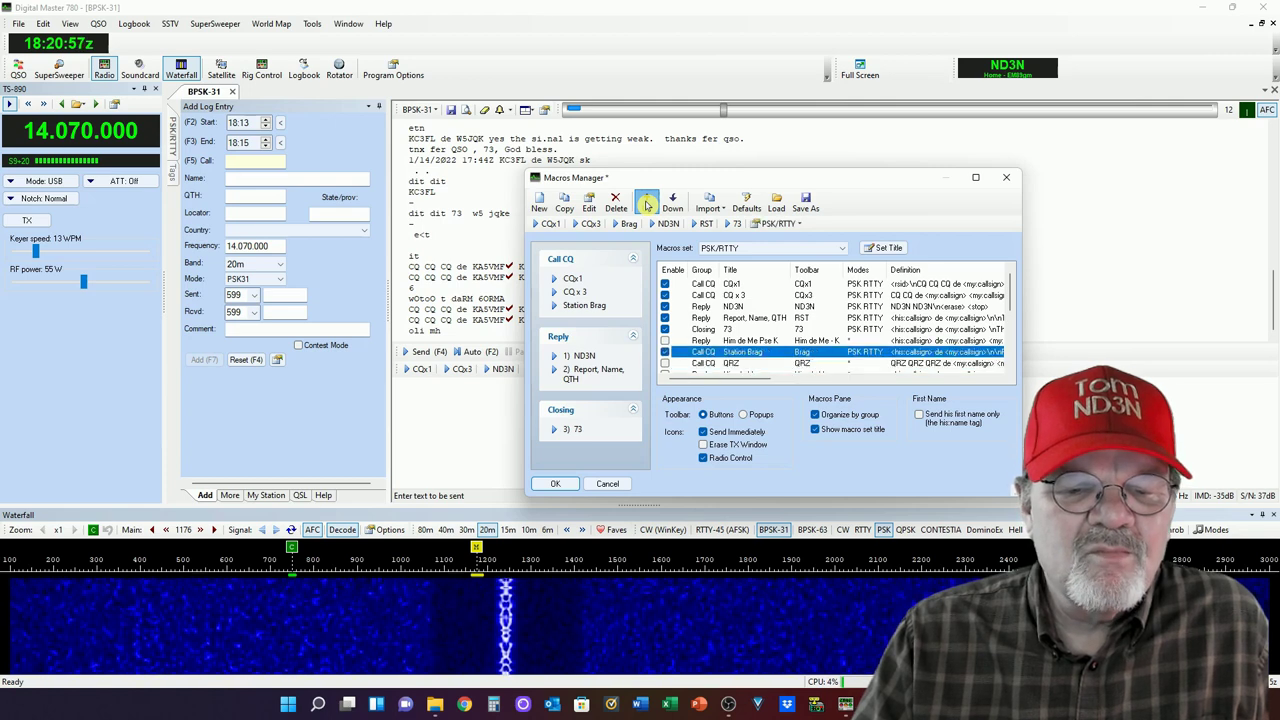
click(646, 205)
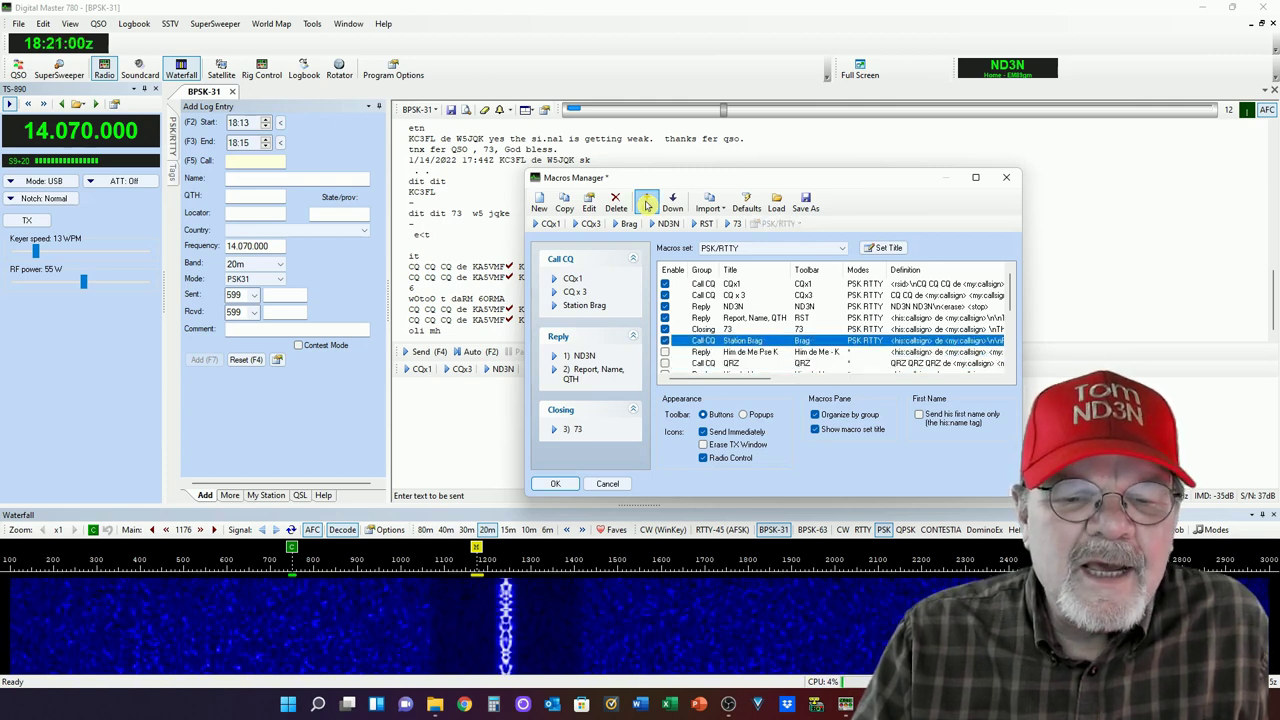
click(646, 205)
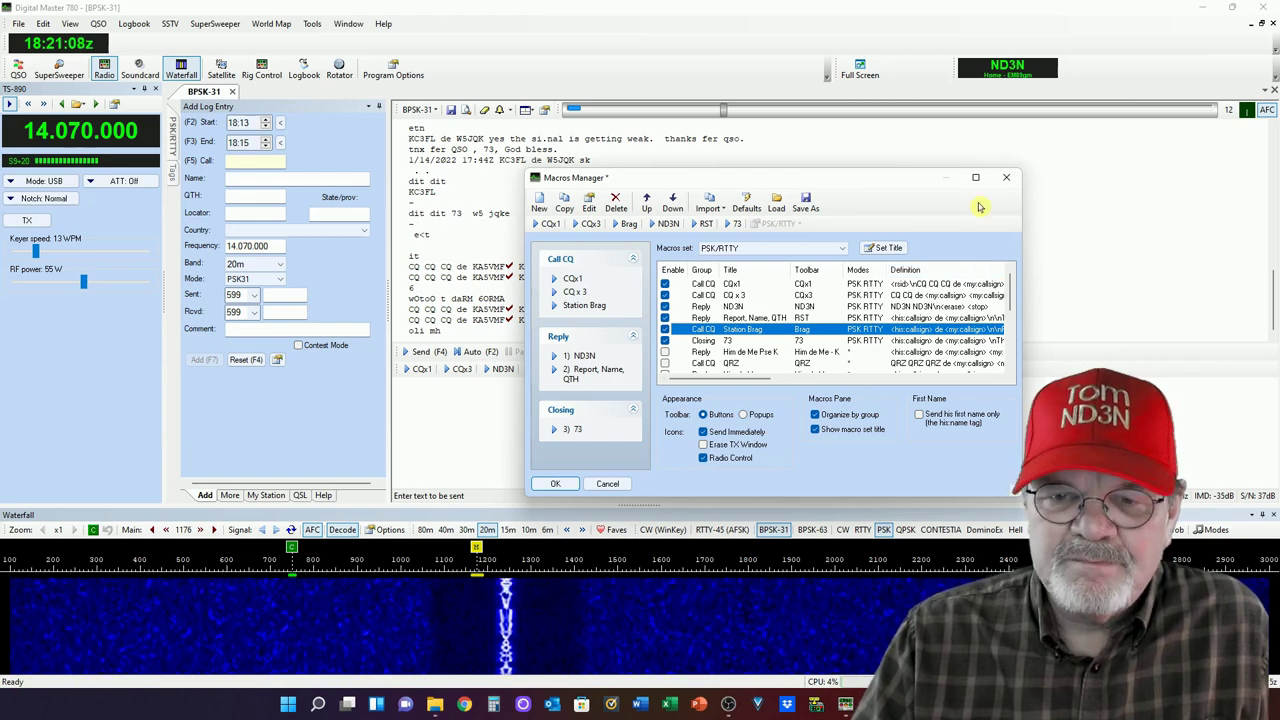
click(555, 483)
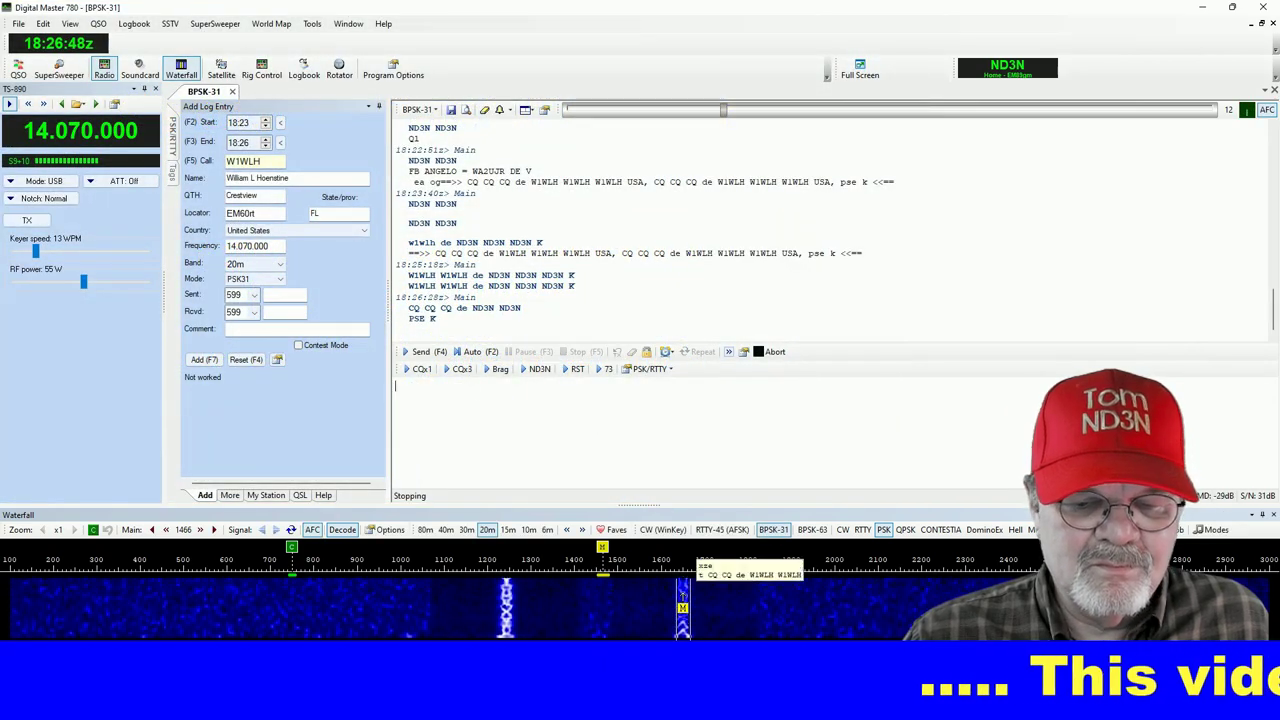
Step: Call CQ with the CQx3 macro and load the answering station's callsign from the received text into the log entry
click(461, 368)
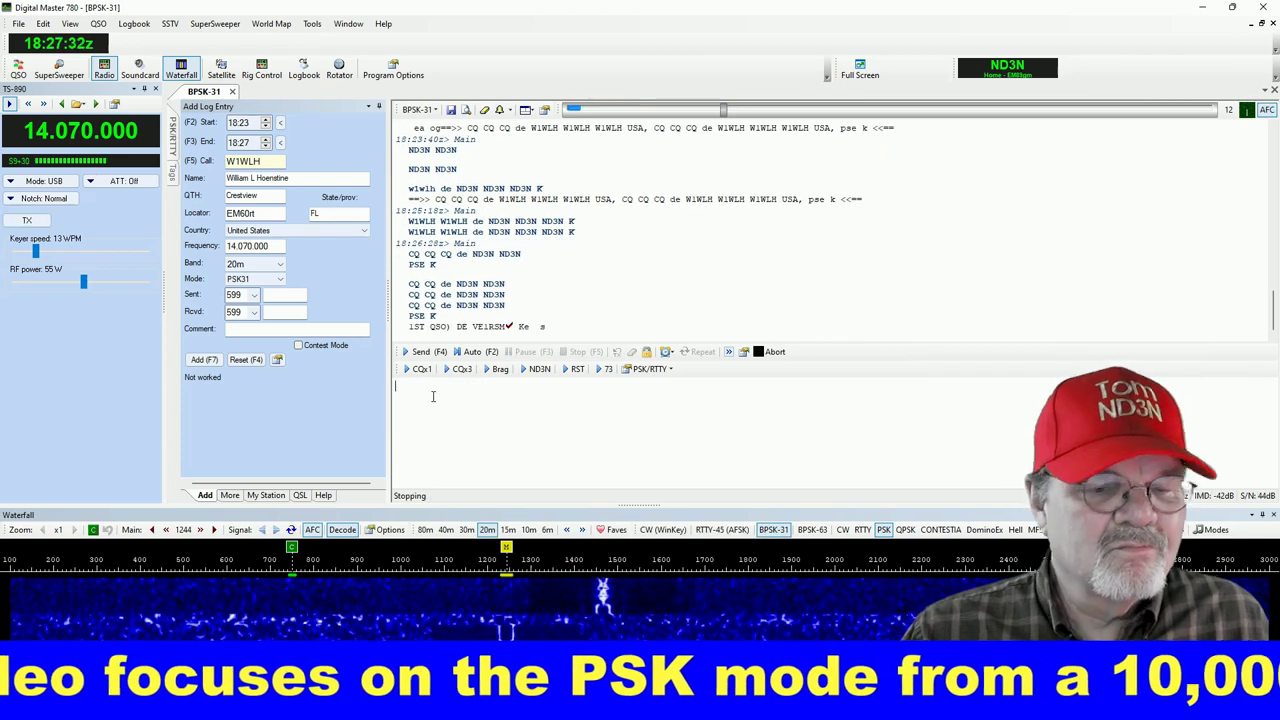
click(500, 326)
click(585, 331)
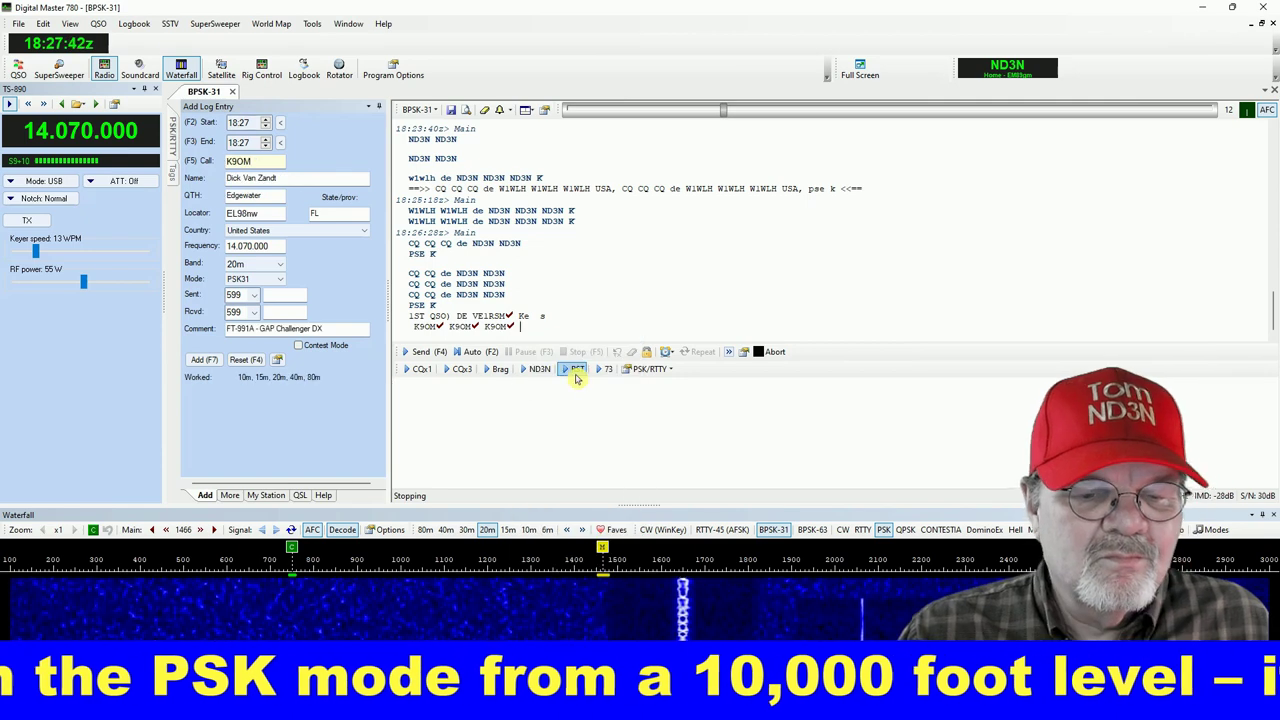
Step: Run the contact with the answering station by sending the RST, Brag and closing 73 macros in turn
click(576, 372)
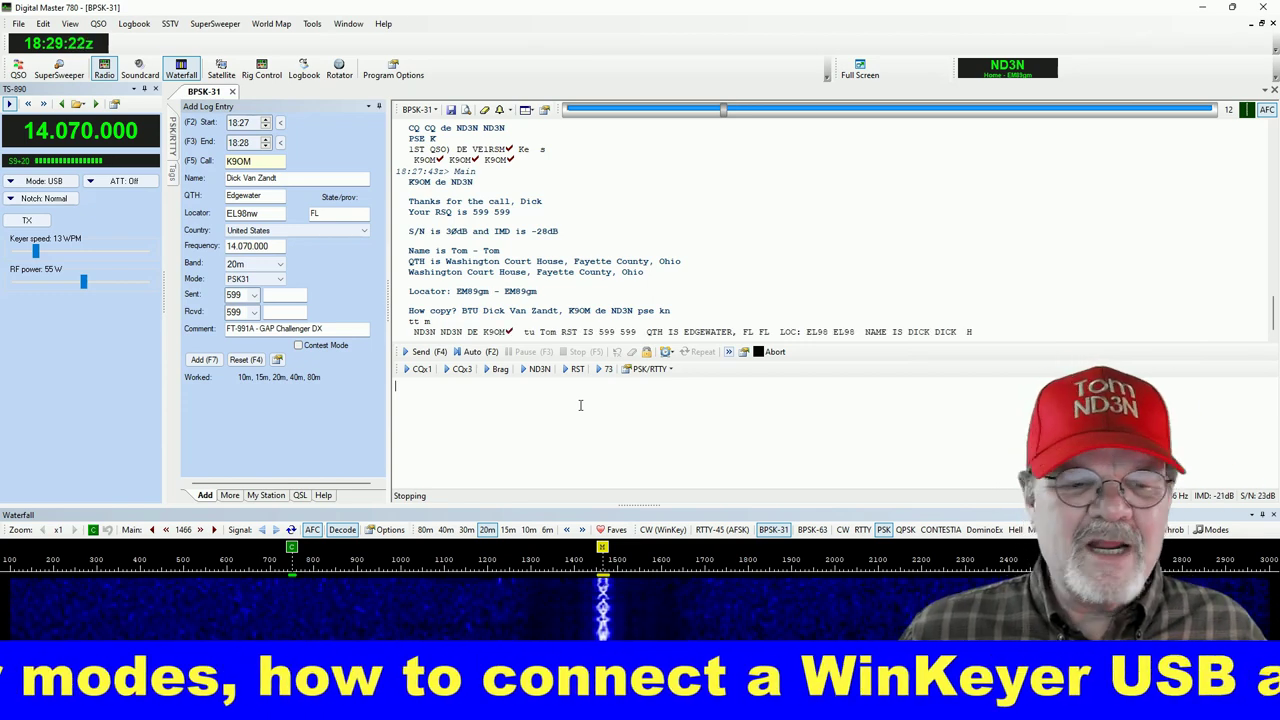
key(ctrl+3)
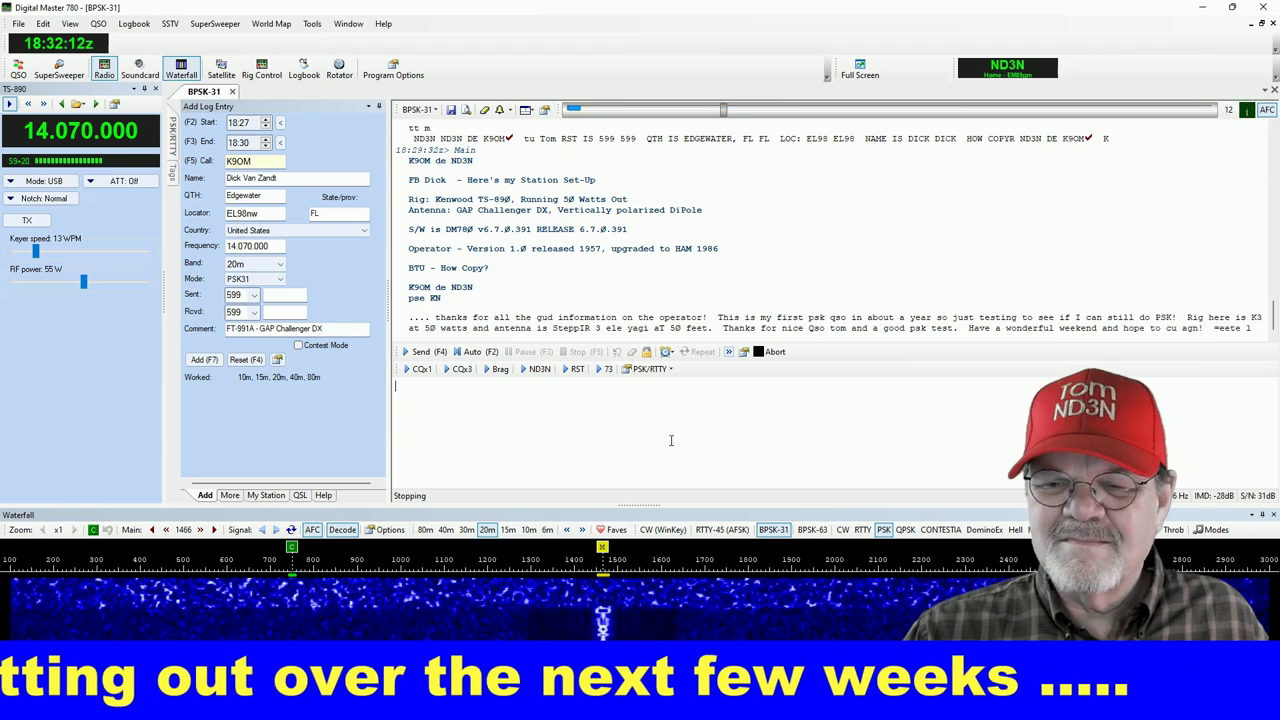
key(F9)
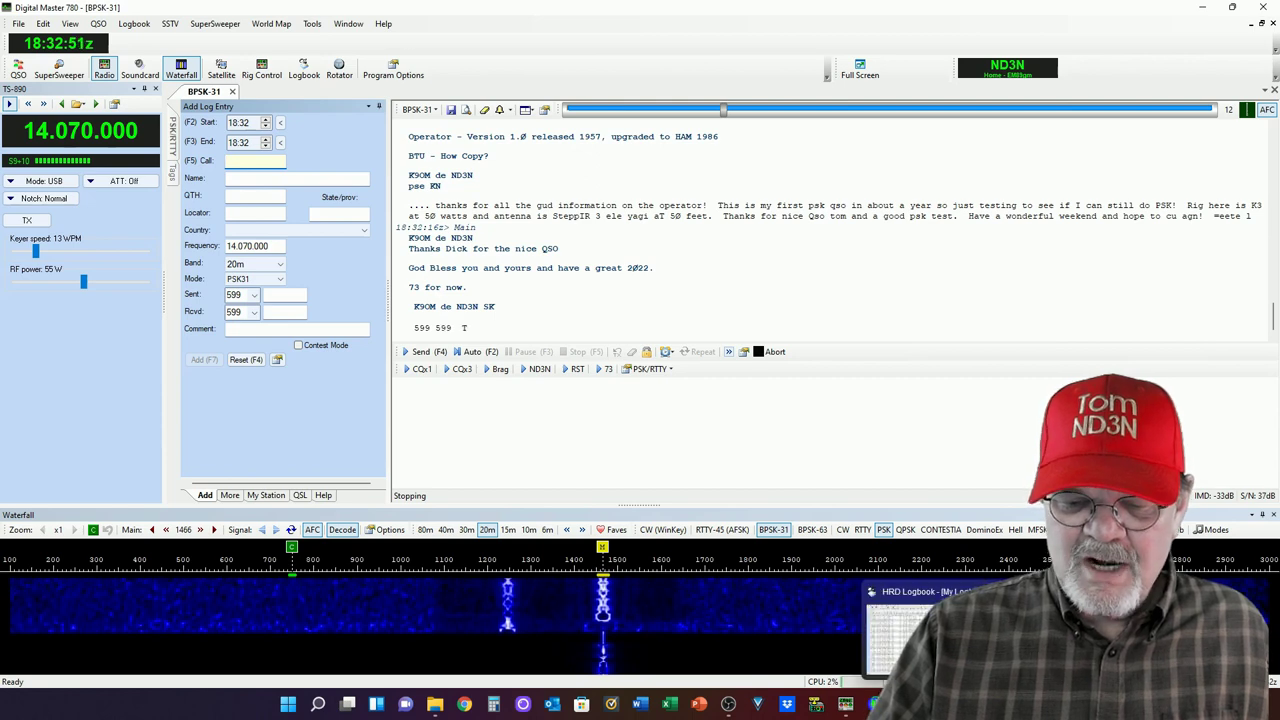
Step: Switch to HRD Logbook and widen the Mode column so the new contact's full mode name fits
click(975, 705)
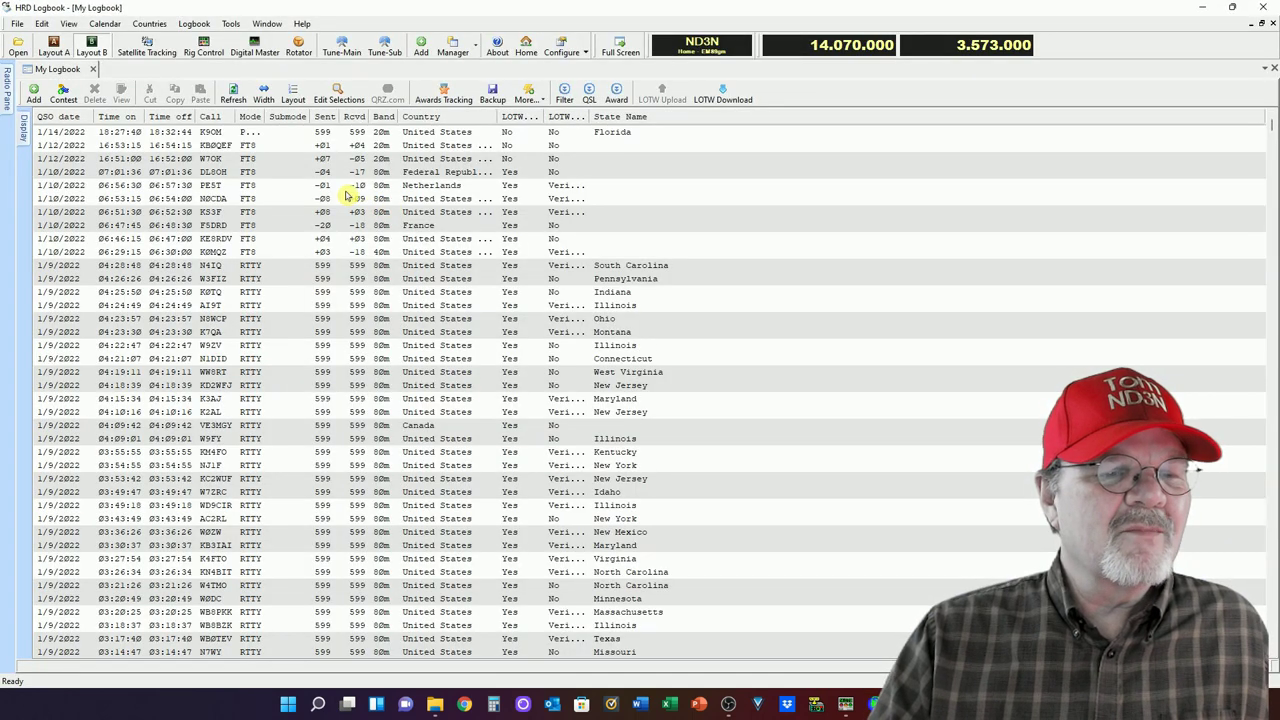
drag(263, 116, 276, 117)
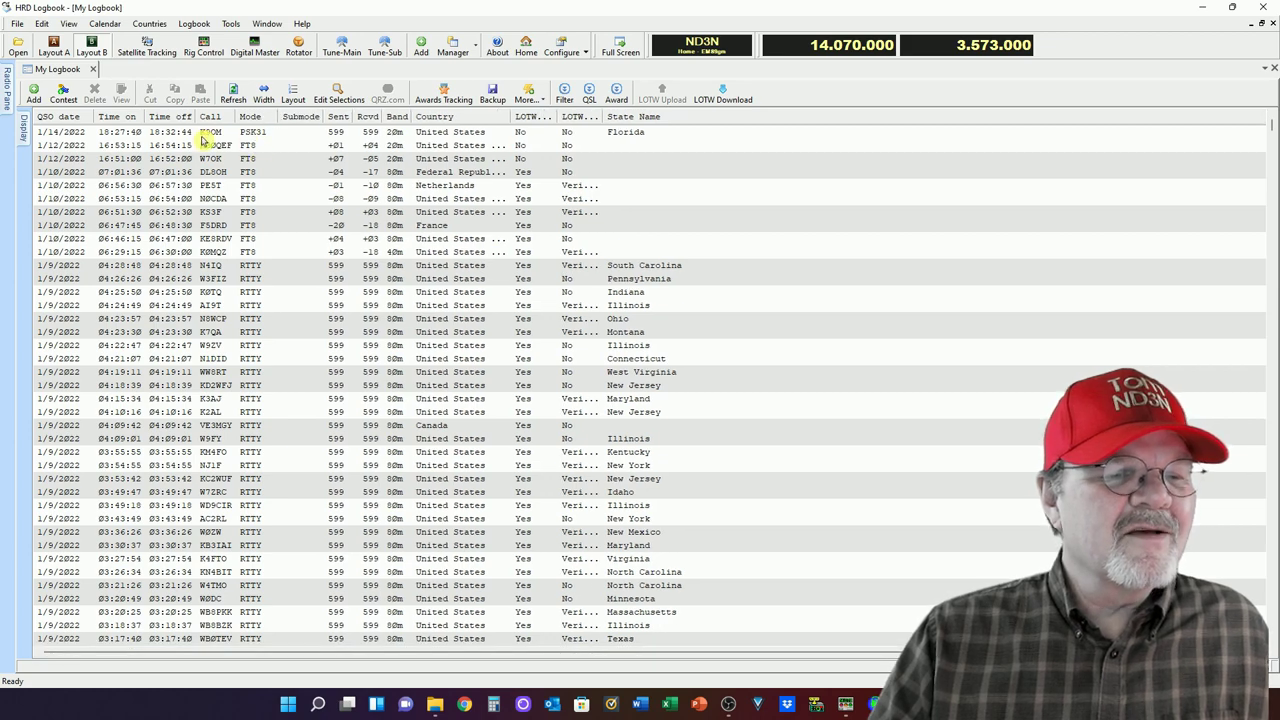